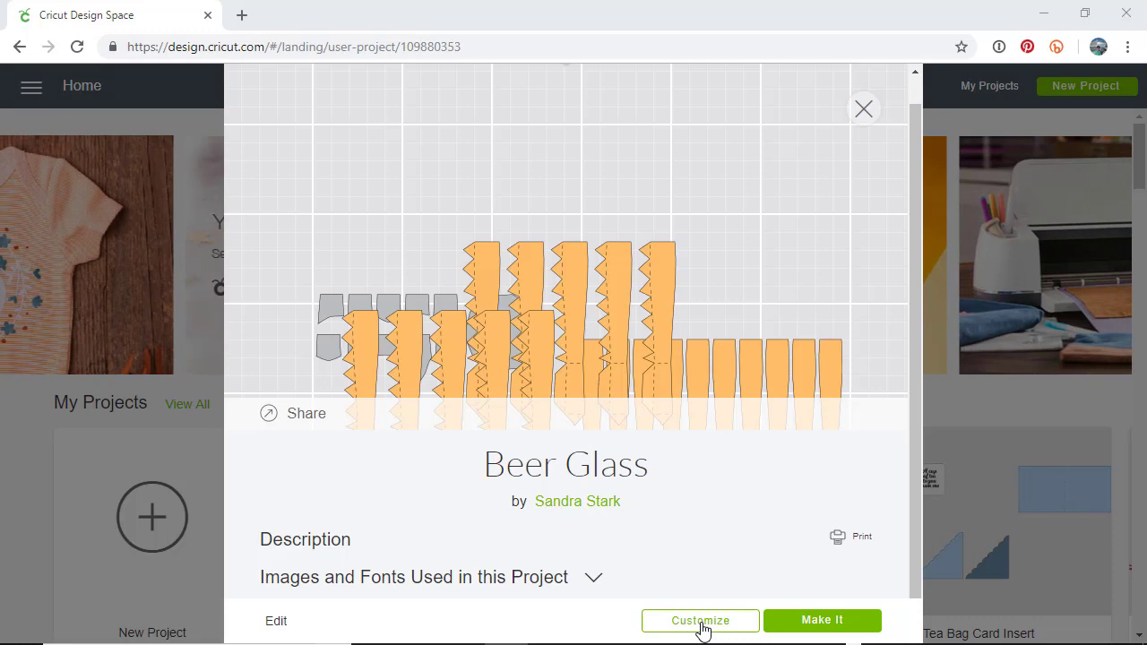
Open the Beer Glass project on the canvas and zoom out to 50%
left_click(701, 628)
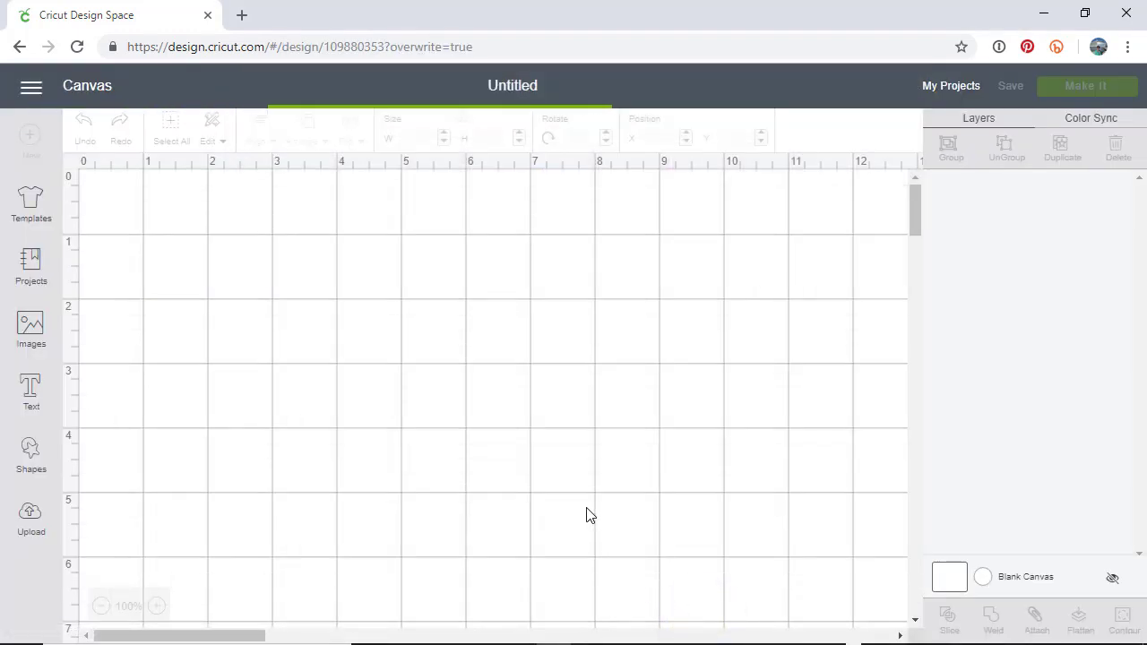
left_click(101, 607)
left_click(101, 607)
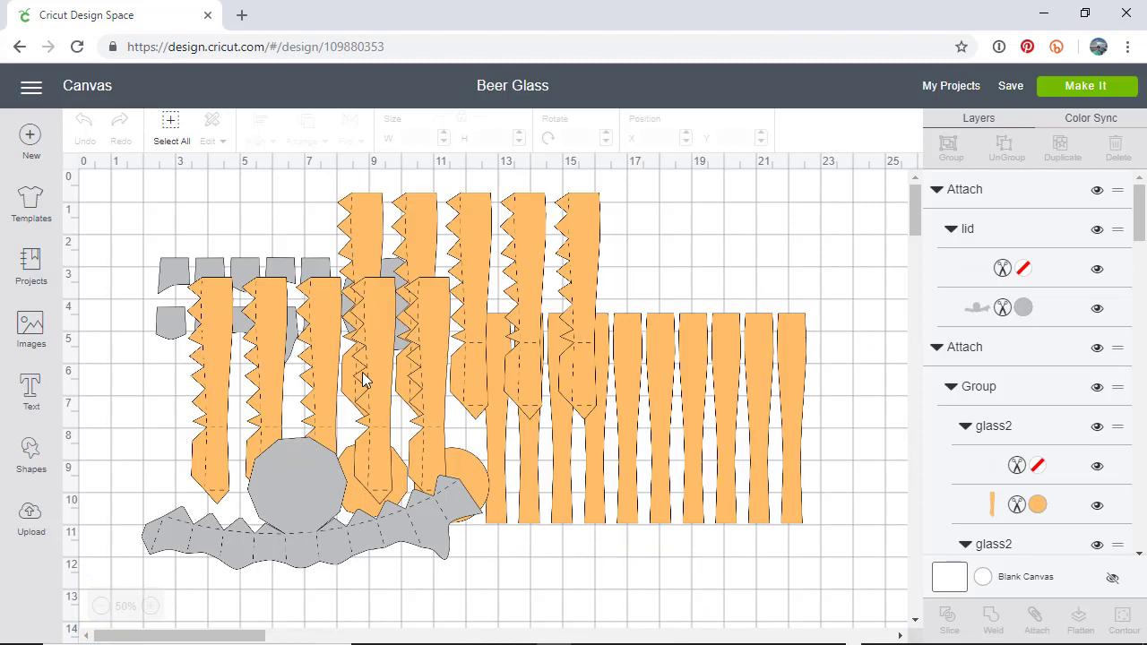
Collapse the three Attach groups plus glass_panels and lid_panels in Layers
left_click(938, 190)
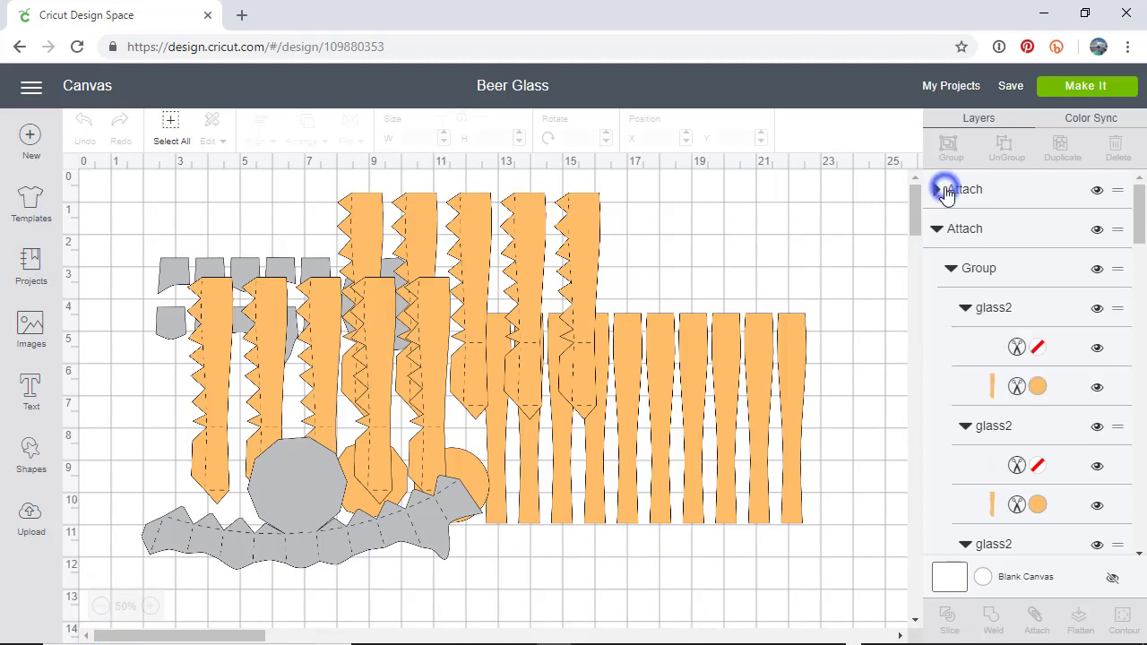
left_click(938, 229)
left_click(937, 268)
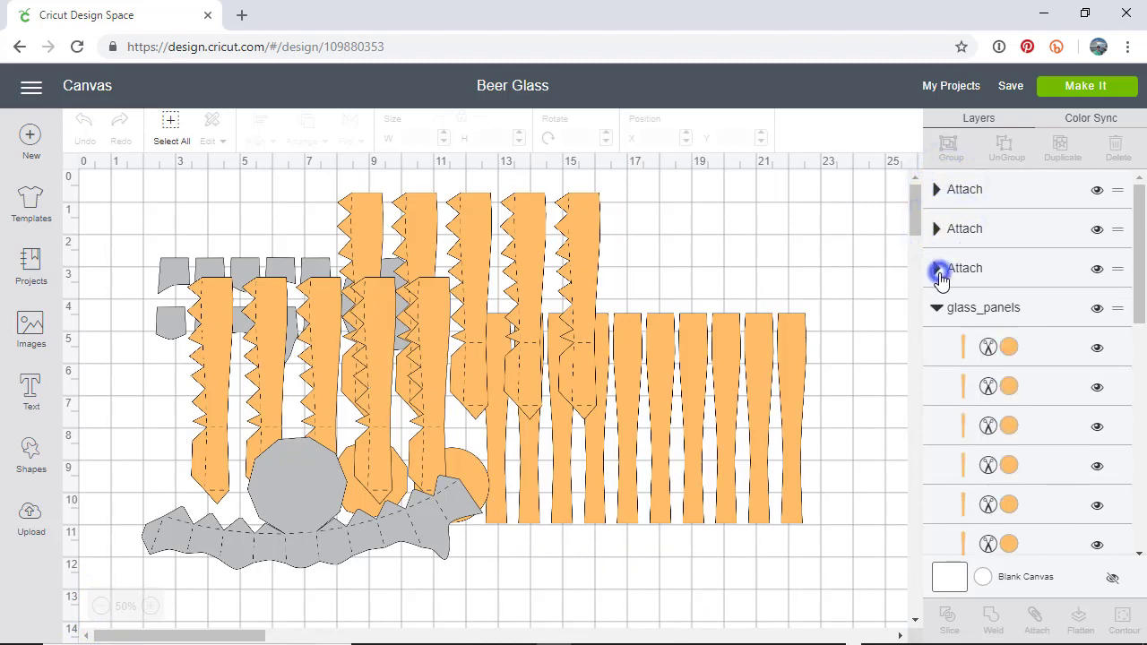
left_click(938, 312)
left_click(938, 347)
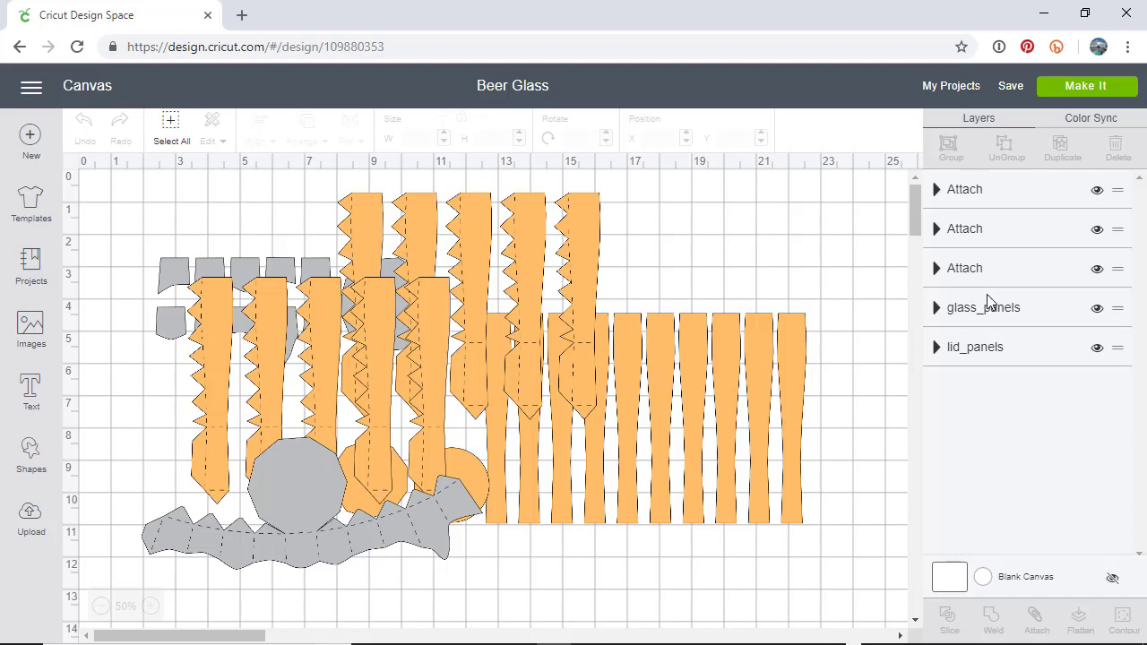
Slide the orange panel groups left so they overlap the grey pieces
left_click_drag(385, 323, 484, 322)
left_click_drag(625, 349, 414, 338)
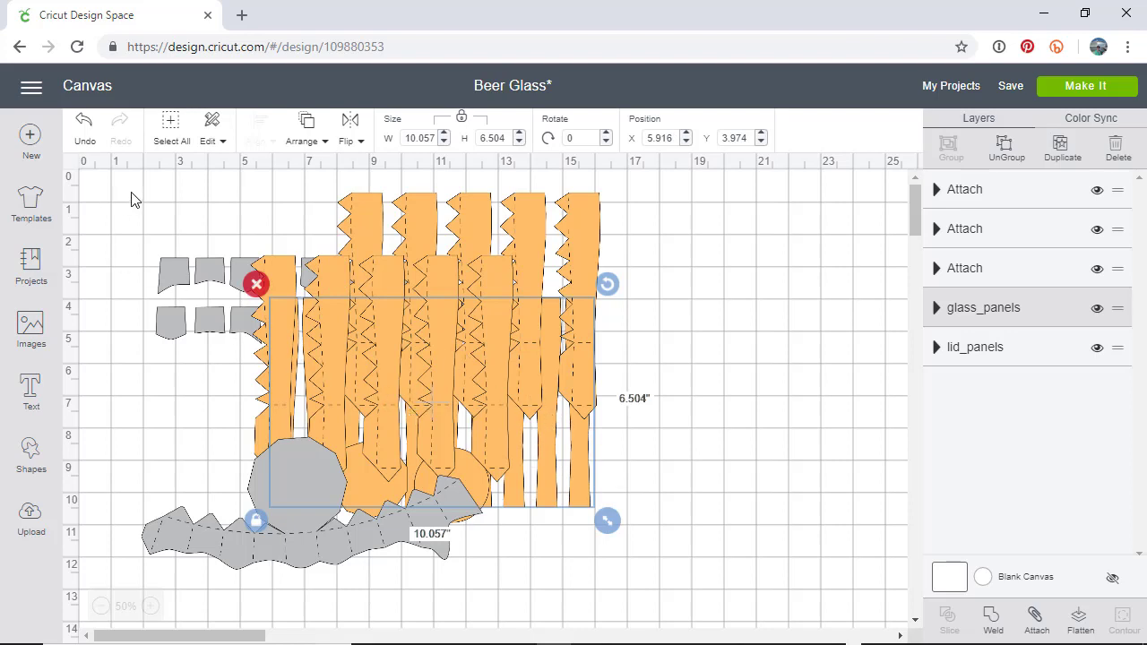
left_click_drag(130, 191, 706, 591)
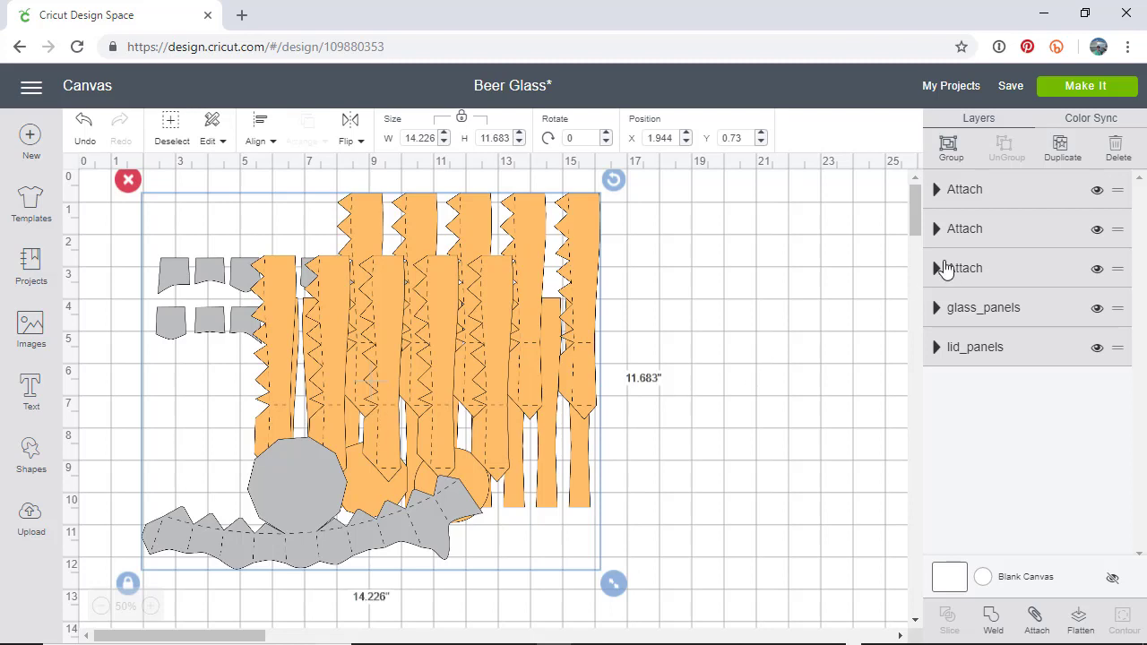
Select all five layer rows together, a 14.226 × 11.683 inch set
left_click(973, 196)
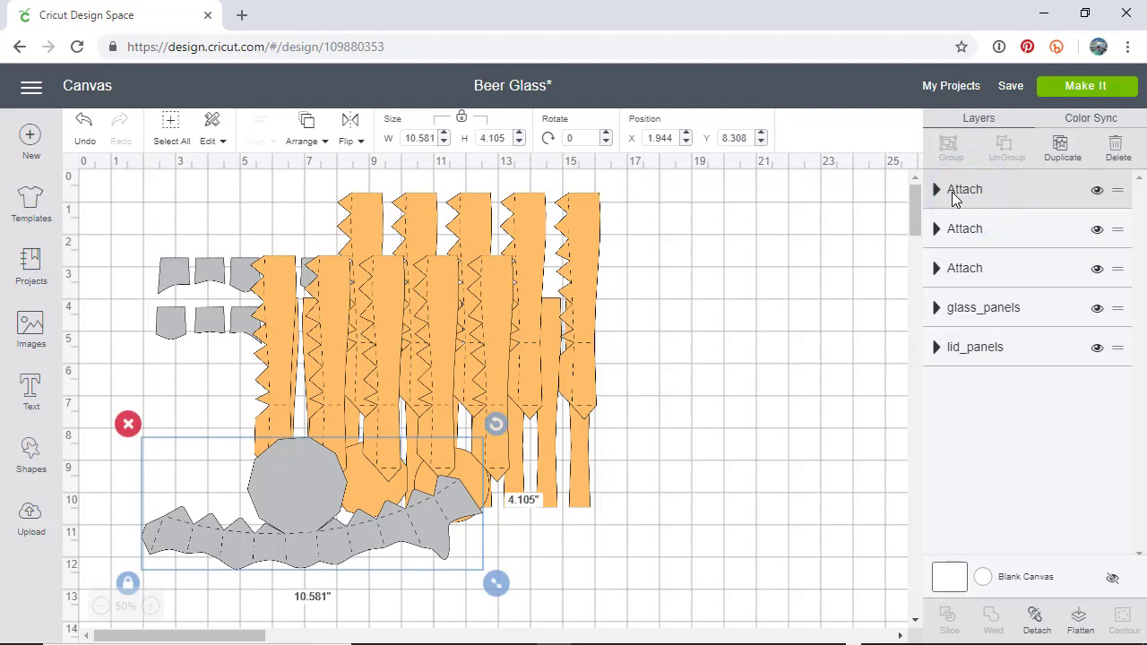
left_click(966, 226, "shift")
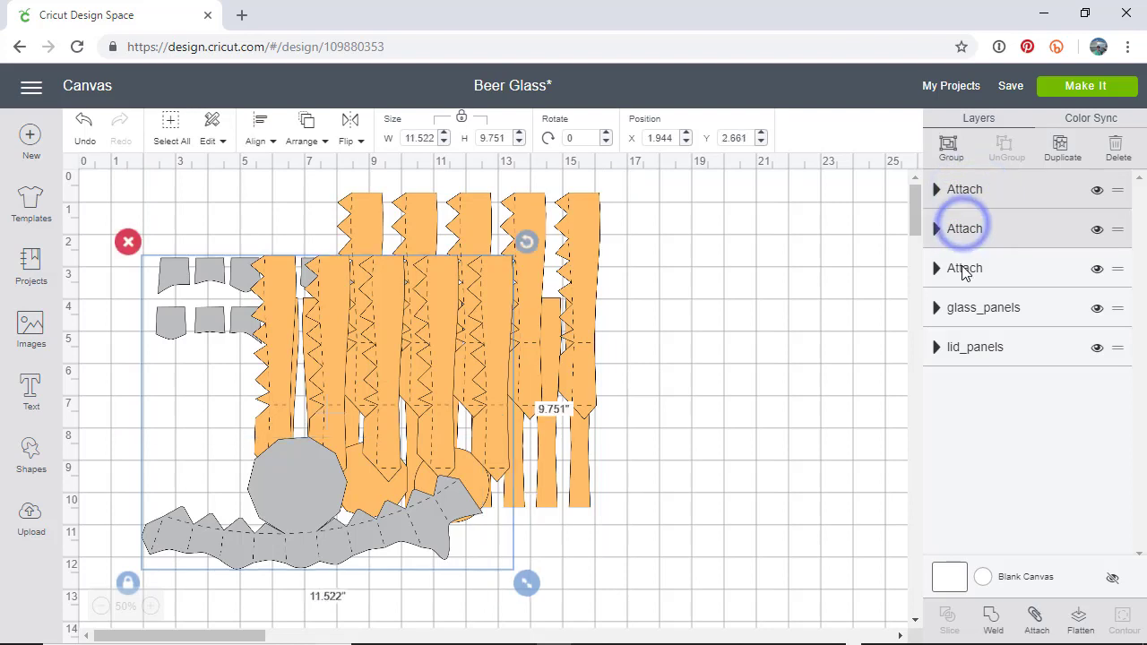
left_click(964, 269, "shift")
left_click(962, 311, "shift")
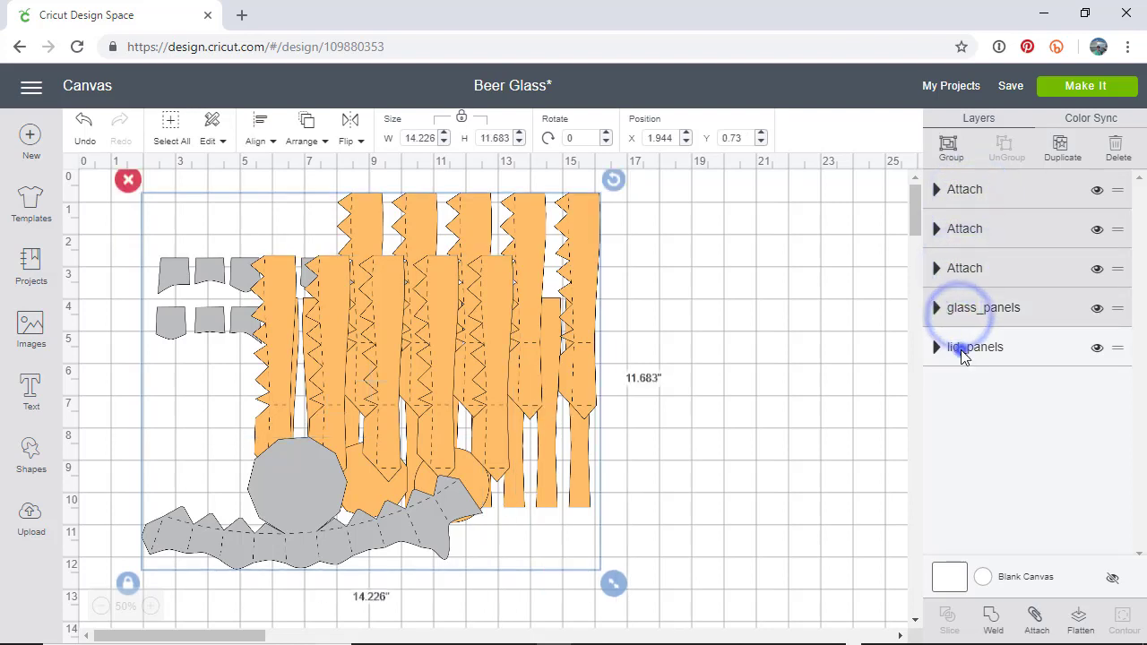
left_click(964, 353, "shift")
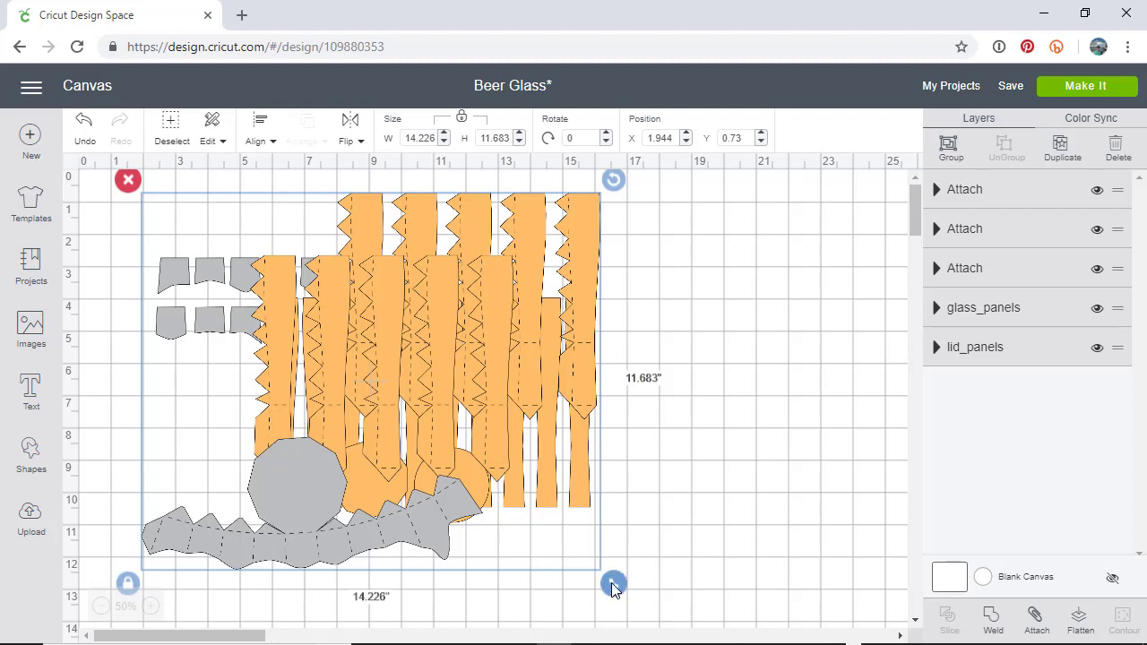
Scale the layout down to 10.42 × 8.557 inches and shift it down to Y 1.618
left_click_drag(612, 590, 490, 515)
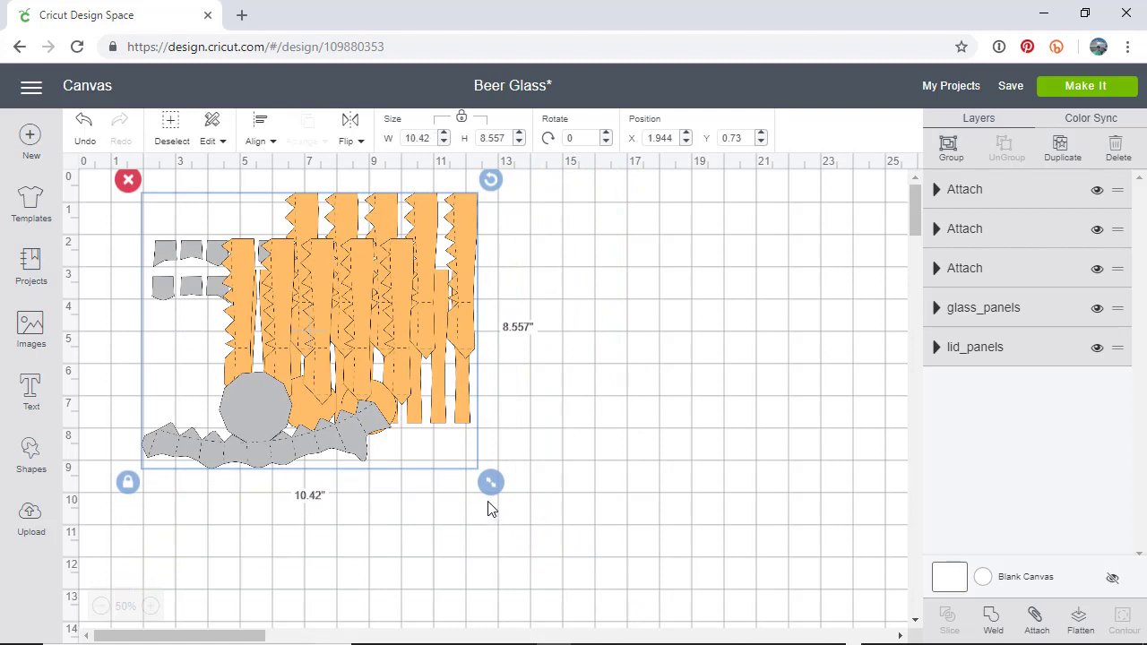
left_click_drag(464, 242, 469, 290)
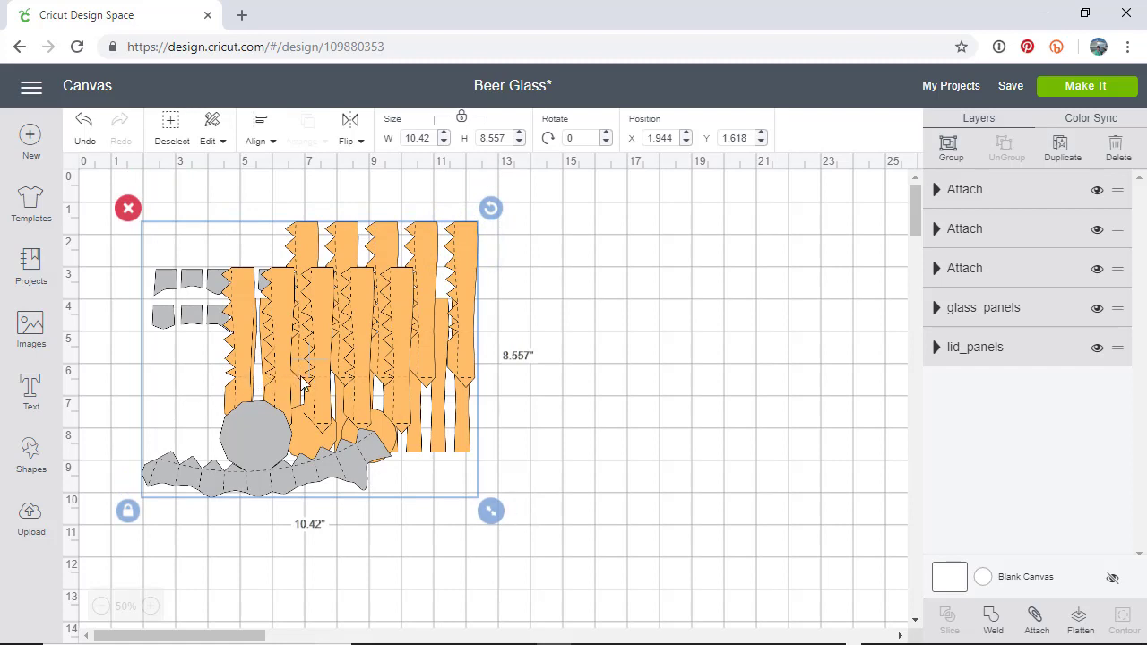
Move the zigzag panels and circles right, then enlarge everything to 22.504 × 10.599 inches
left_click(587, 303)
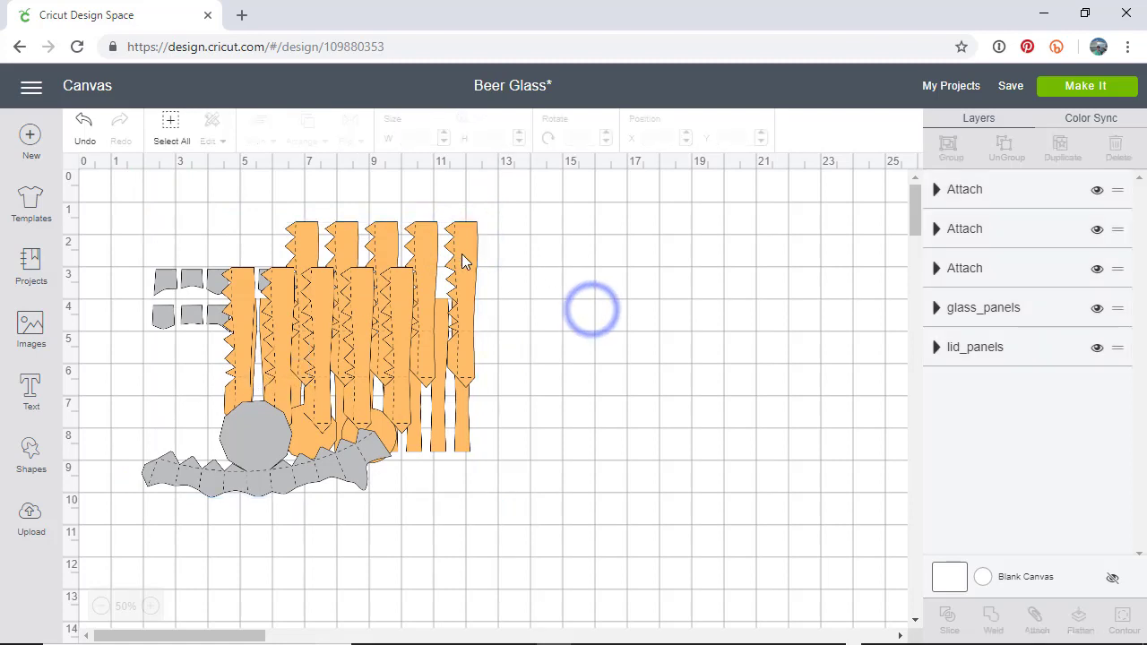
left_click_drag(456, 249, 679, 271)
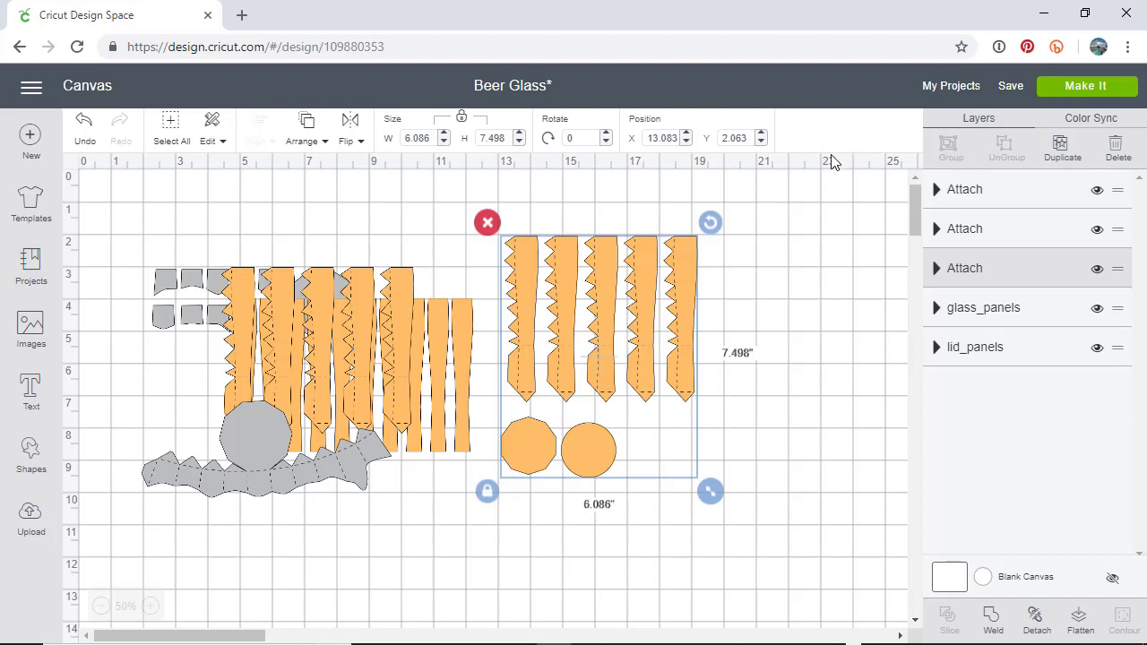
left_click_drag(144, 217, 789, 538)
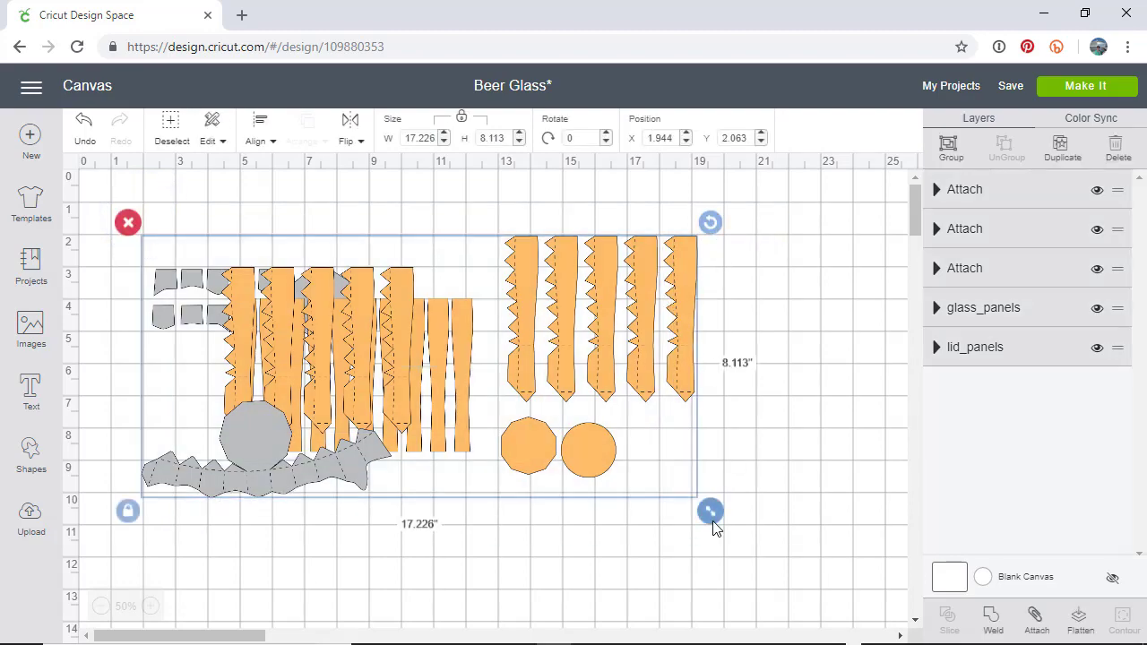
left_click_drag(713, 527, 819, 624)
left_click_drag(642, 335, 514, 302)
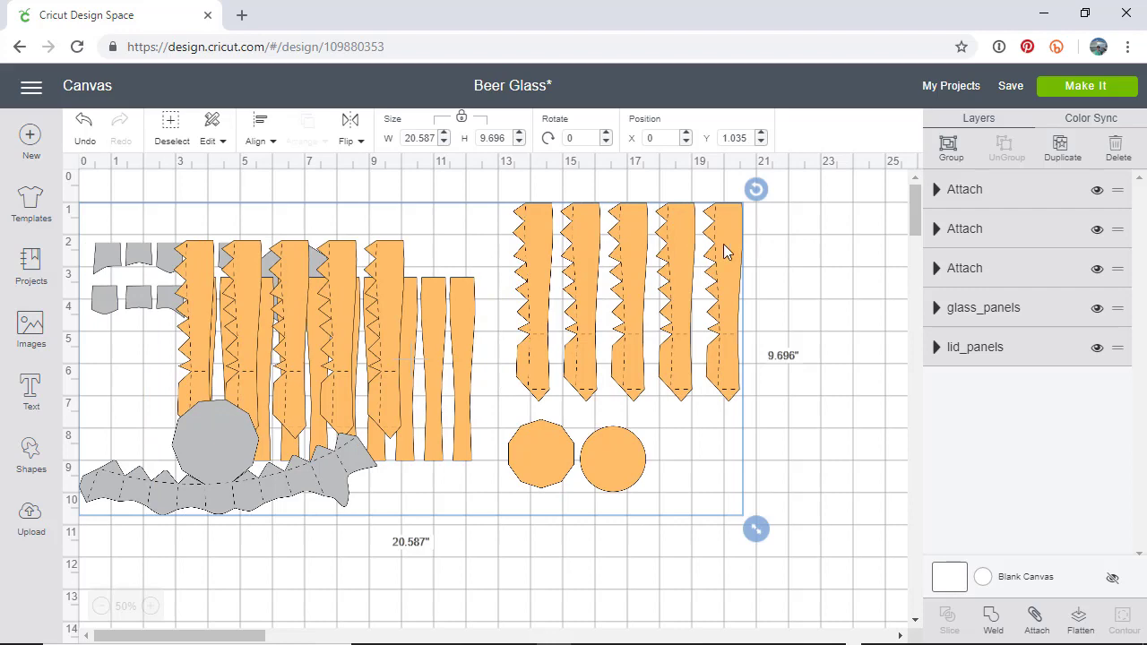
left_click_drag(678, 259, 734, 294)
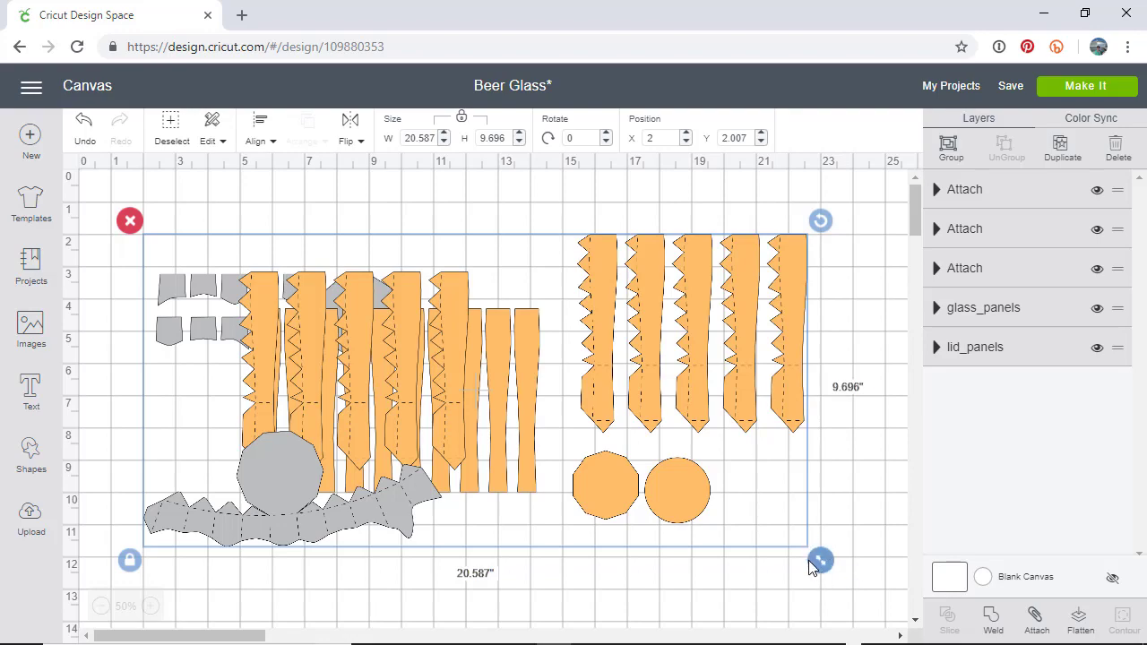
left_click_drag(812, 566, 875, 595)
left_click_drag(805, 359, 779, 350)
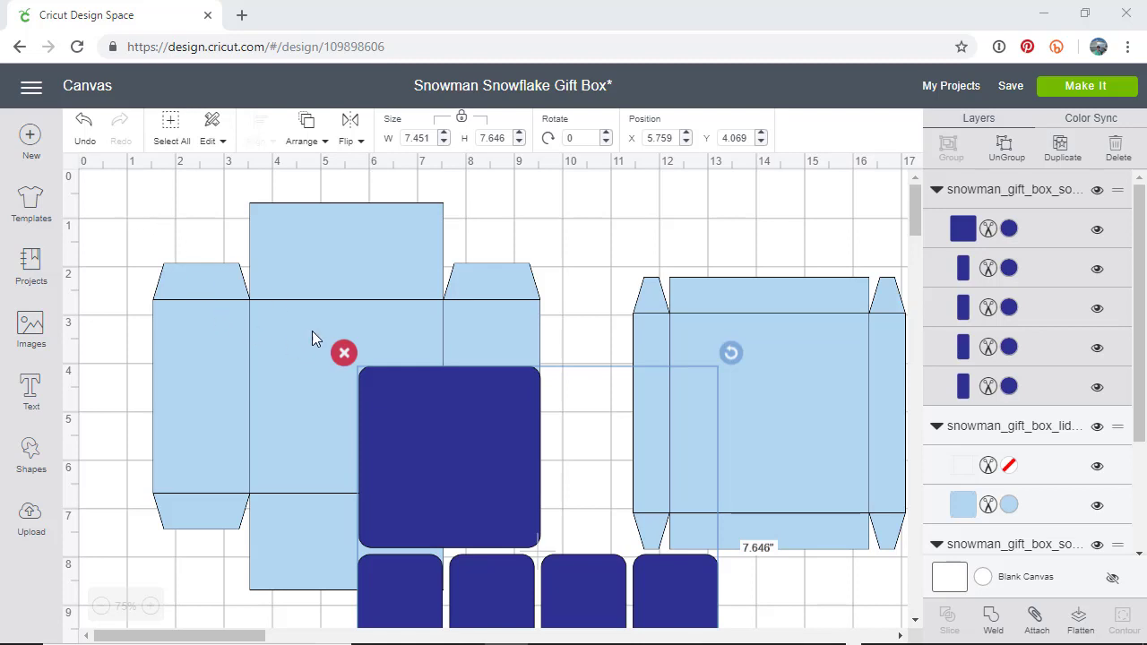
Drag the 8-inch light blue box net to about X 0.98, Y 0.508
left_click_drag(312, 330, 282, 318)
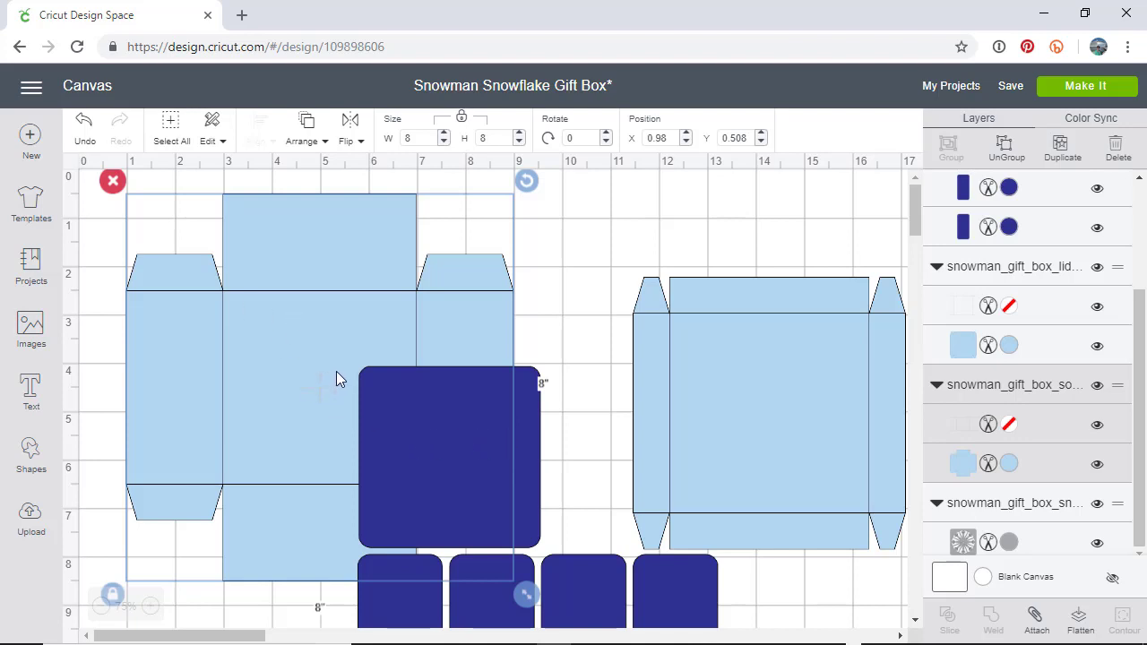
Add a 3 × 3 inch square and place it over the box base at X 2.981, Y 2.519
left_click(32, 465)
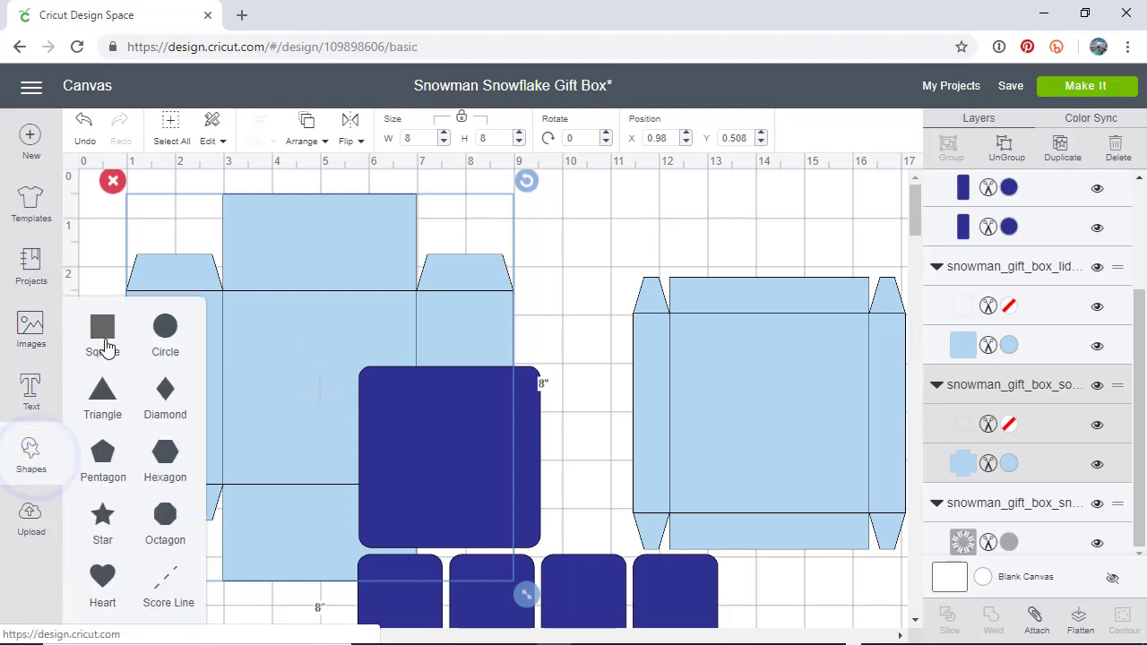
left_click(104, 336)
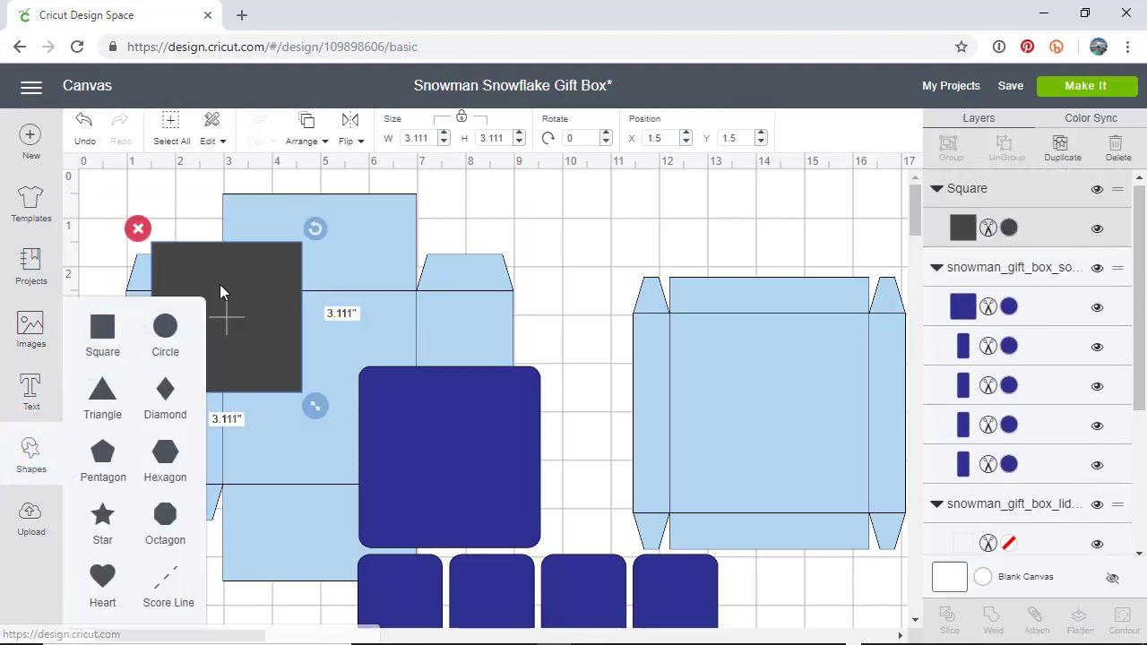
left_click_drag(239, 303, 582, 229)
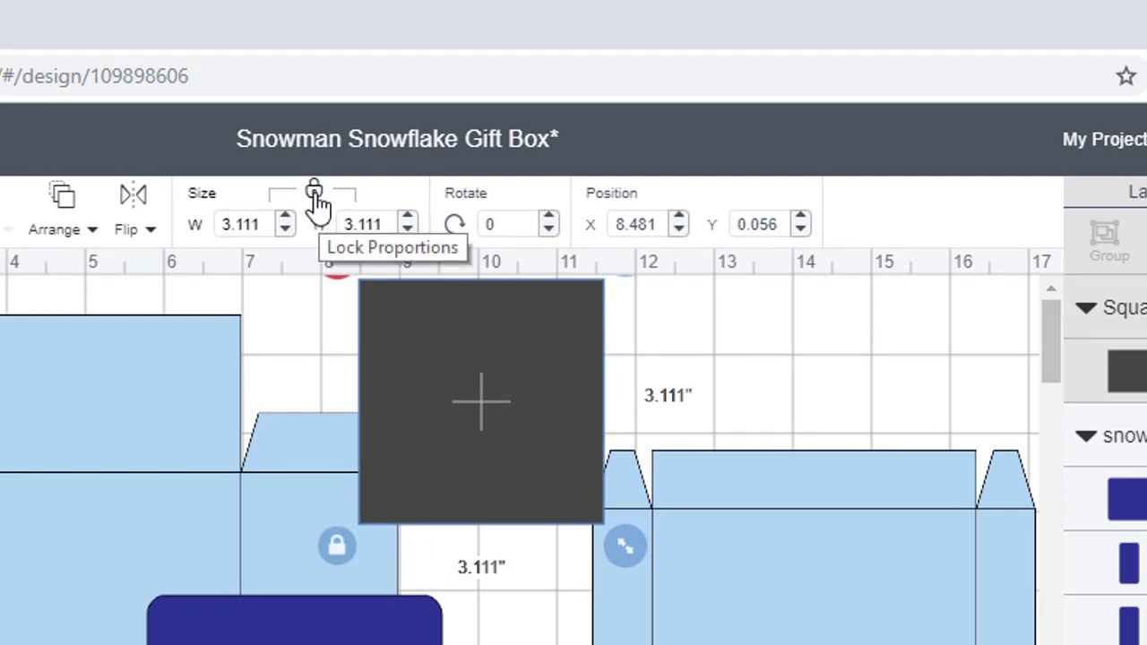
left_click(258, 223)
type("3")
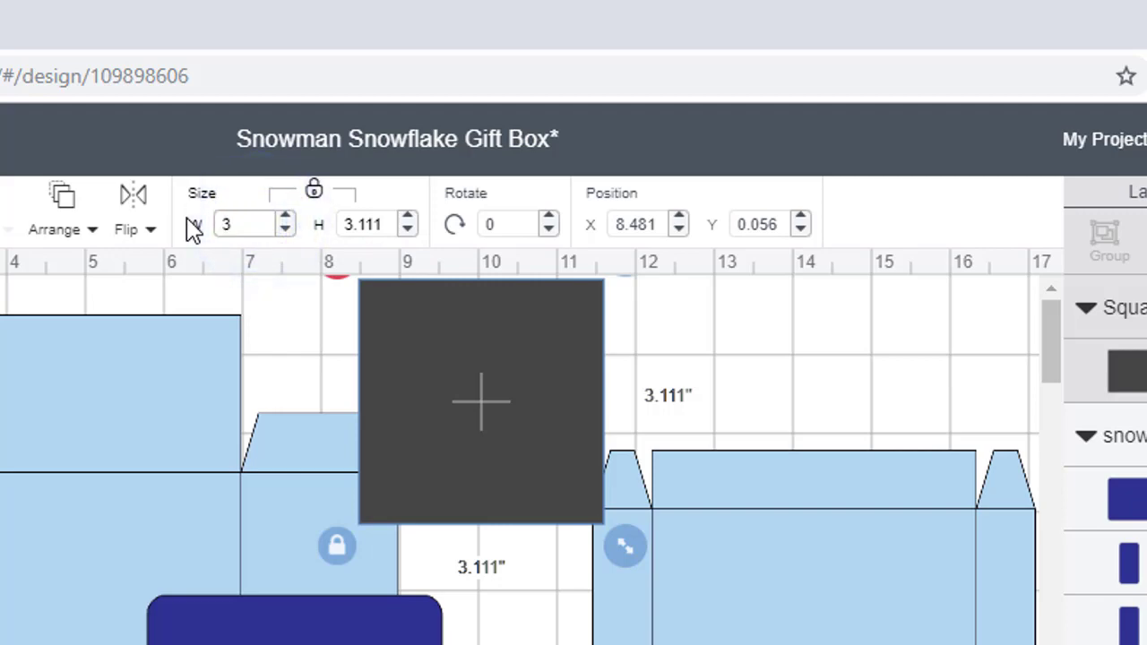
key("Tab")
left_click_drag(520, 410, 507, 517)
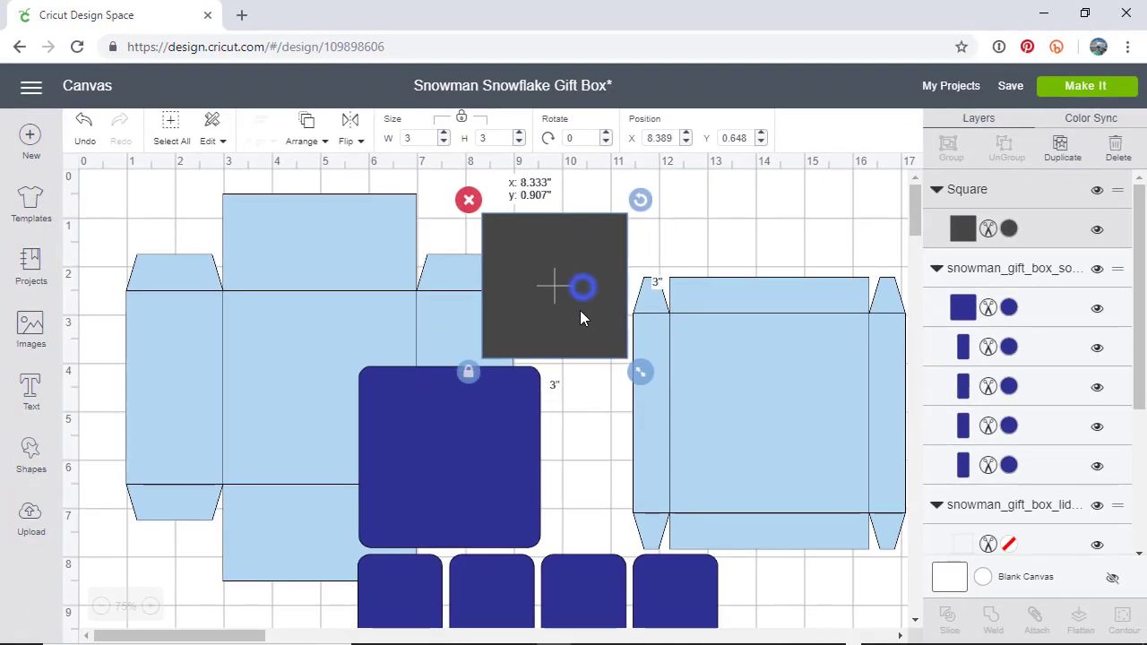
left_click_drag(581, 314, 321, 379)
Set the lid's line layer to Score and attach it to the lid piece
scroll(450, 382, "down", 3)
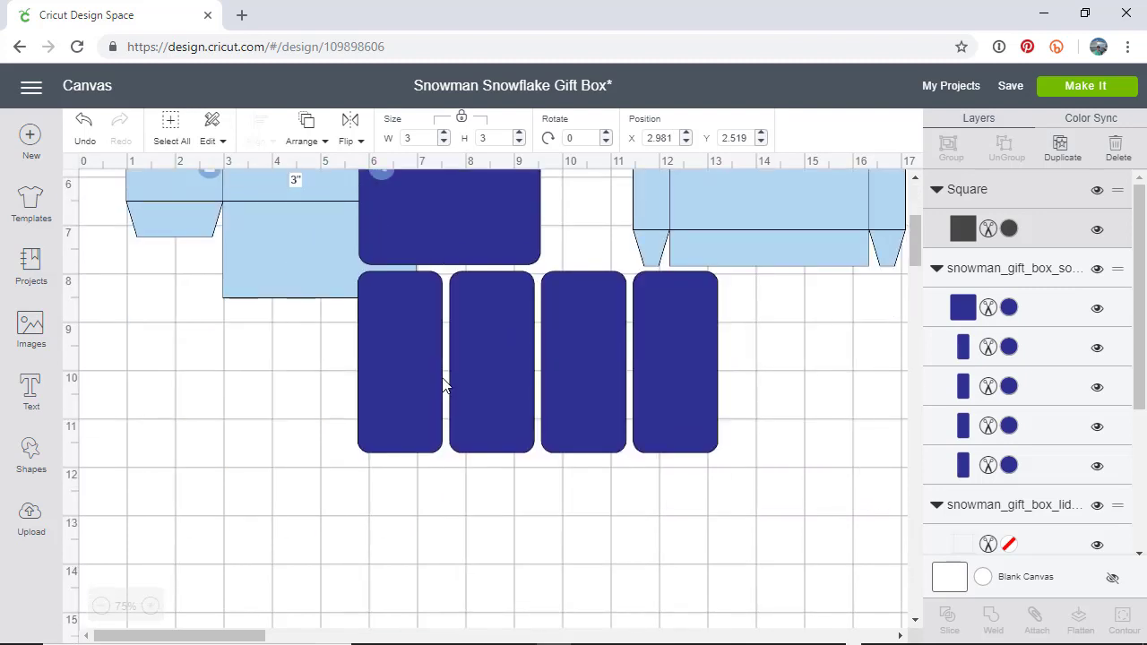
scroll(443, 385, "up", 3)
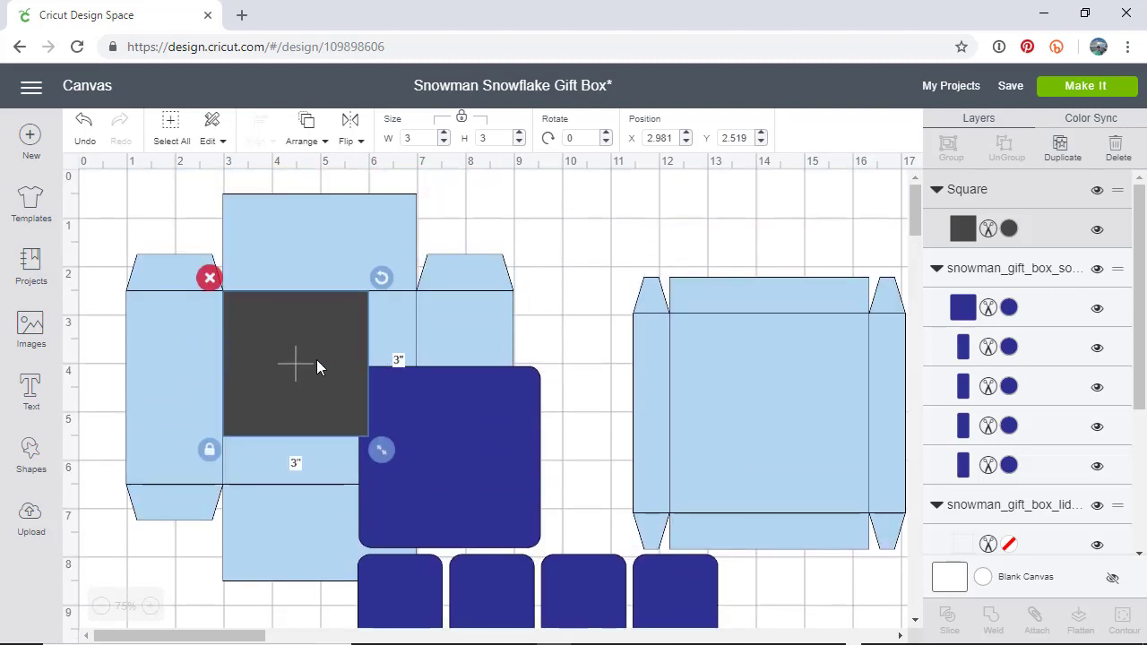
left_click_drag(297, 359, 291, 359)
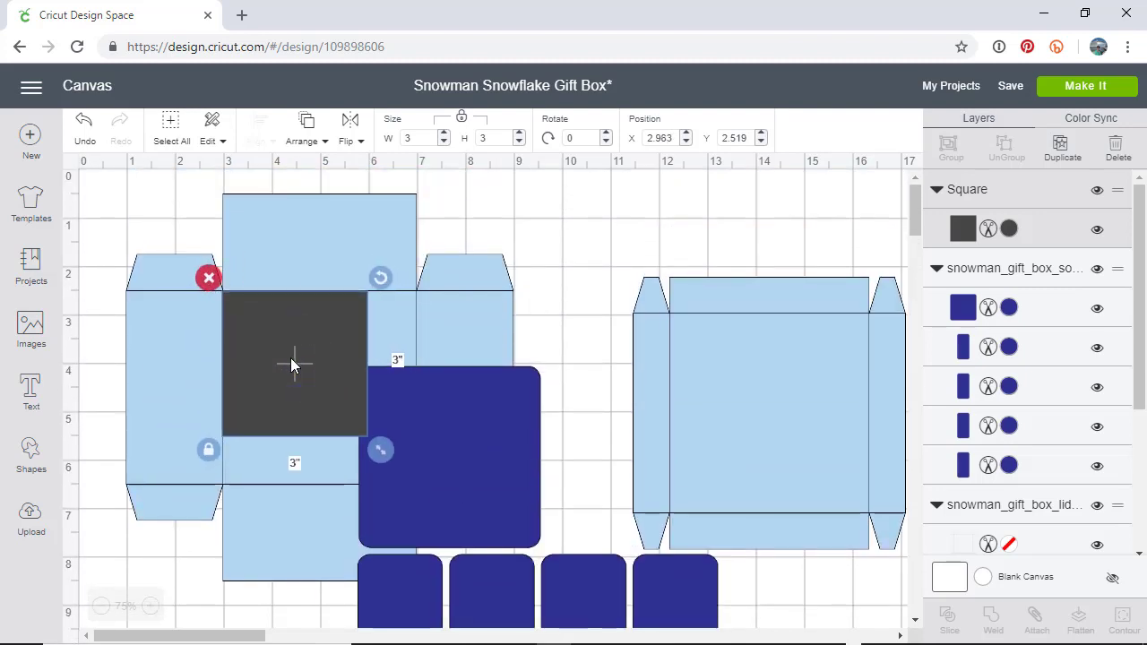
left_click(416, 318)
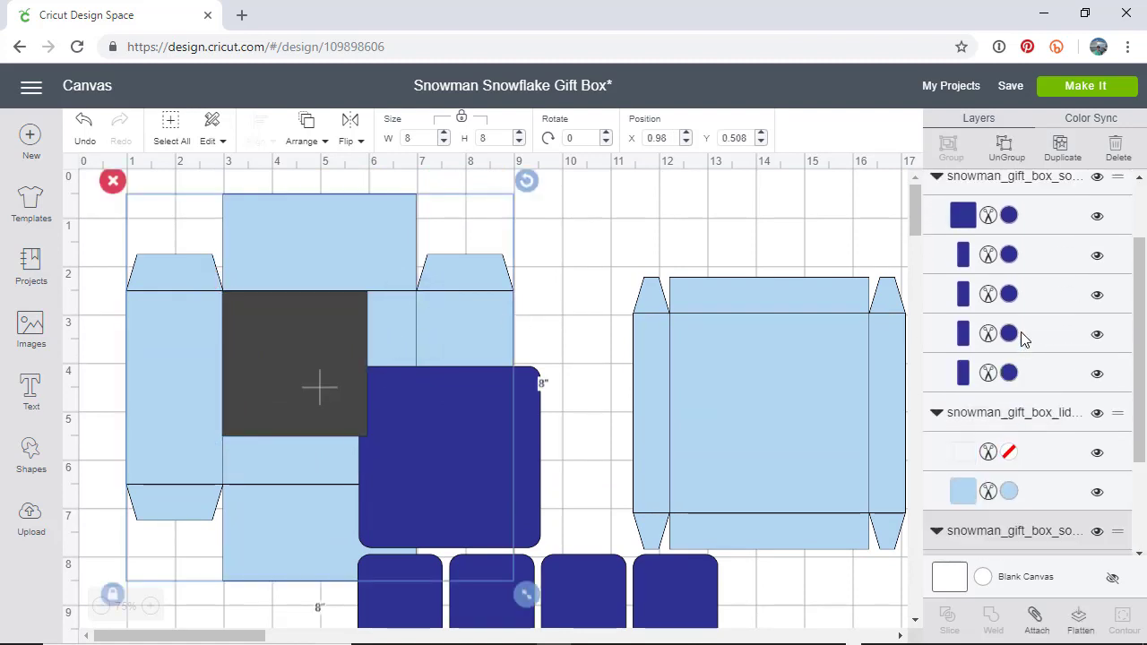
scroll(991, 384, "down", 3)
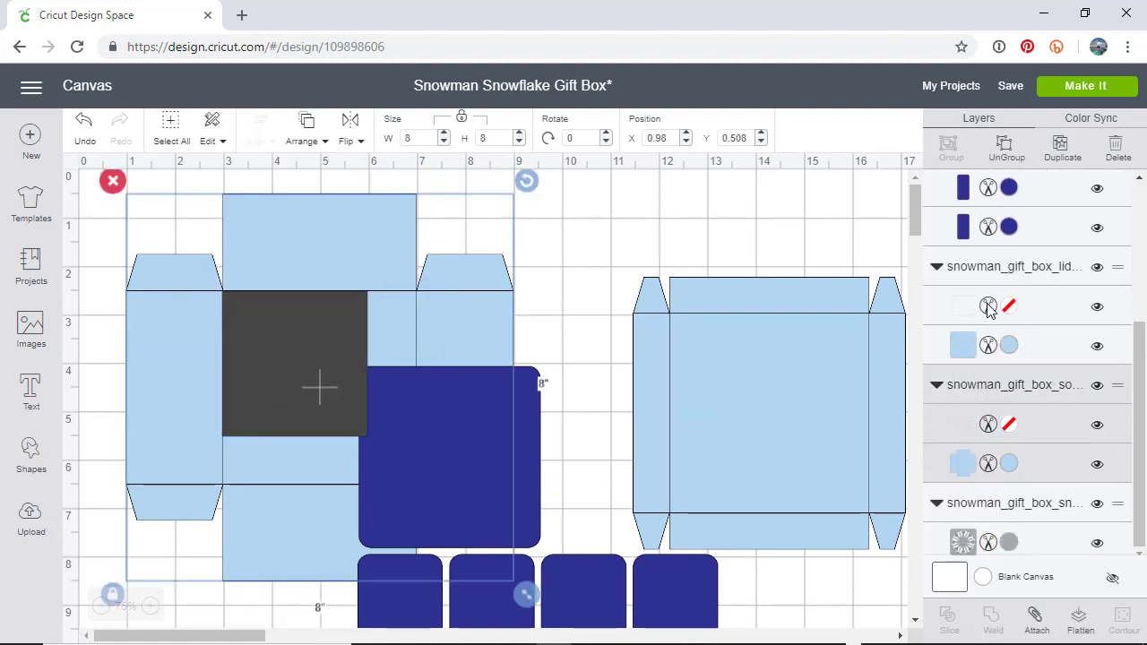
left_click(988, 306)
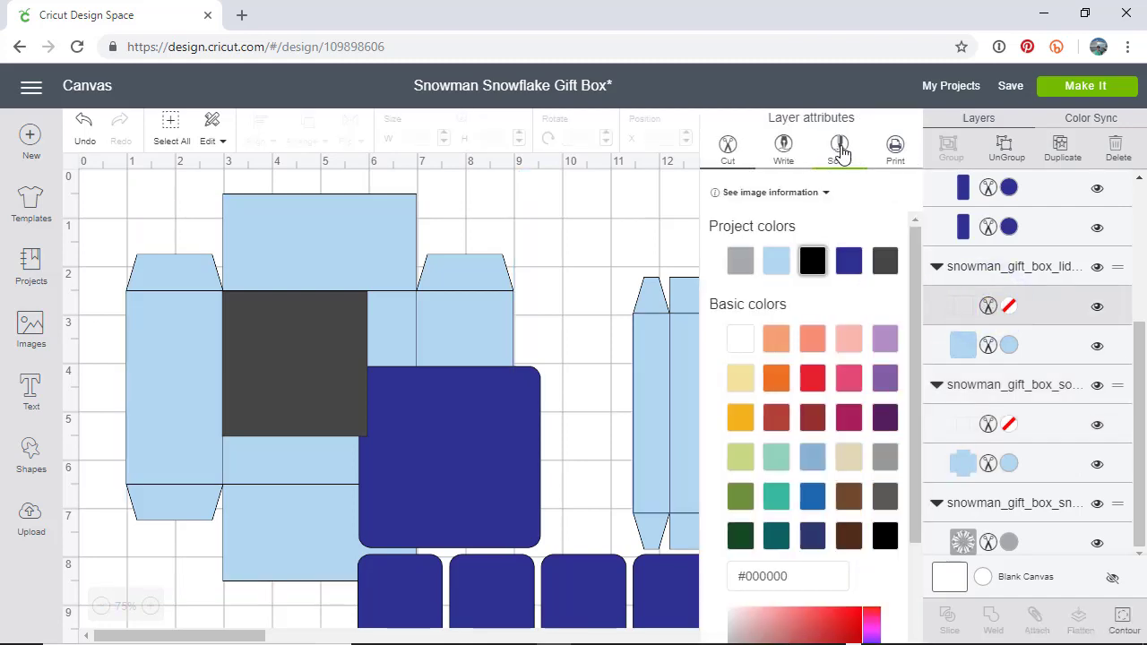
left_click(840, 149)
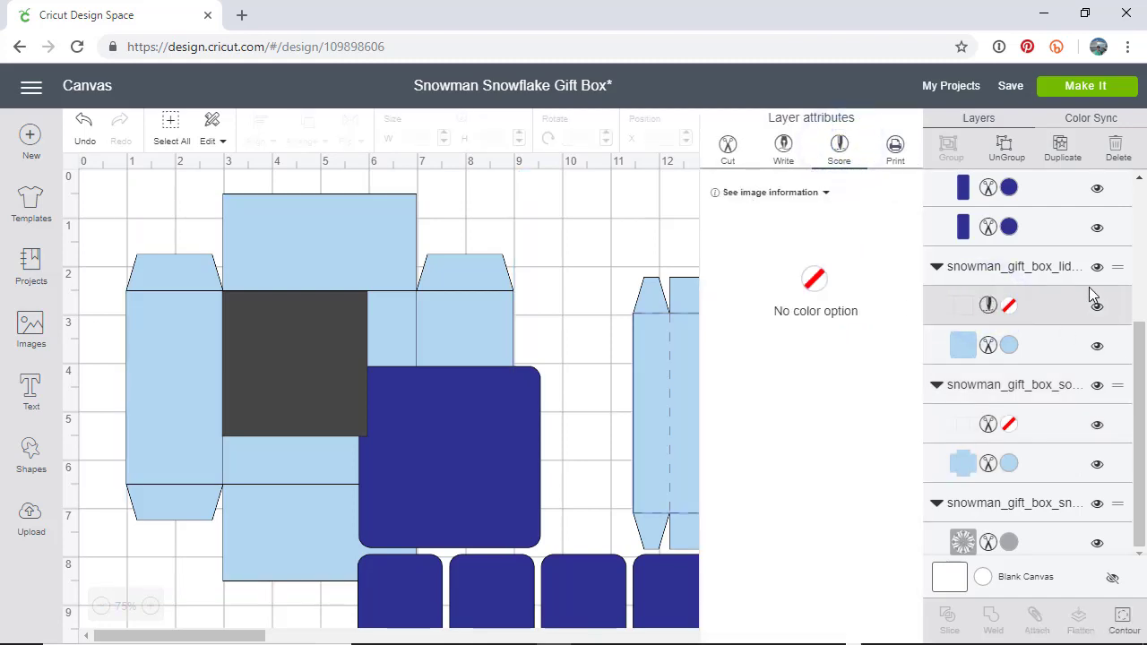
left_click(1013, 268)
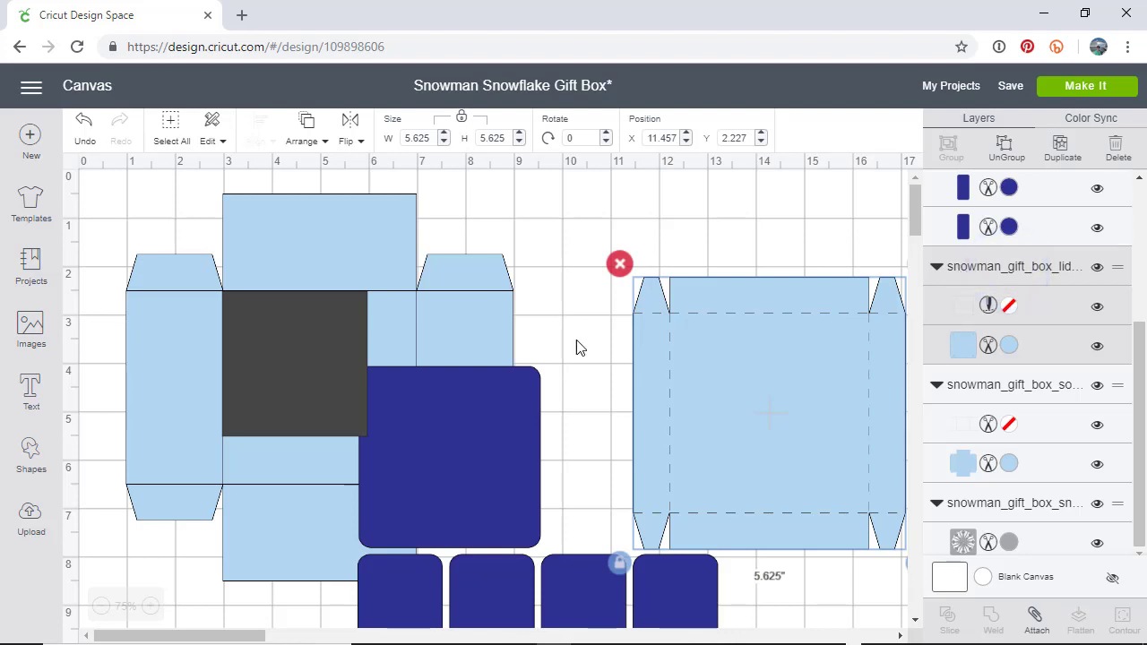
left_click(1033, 615)
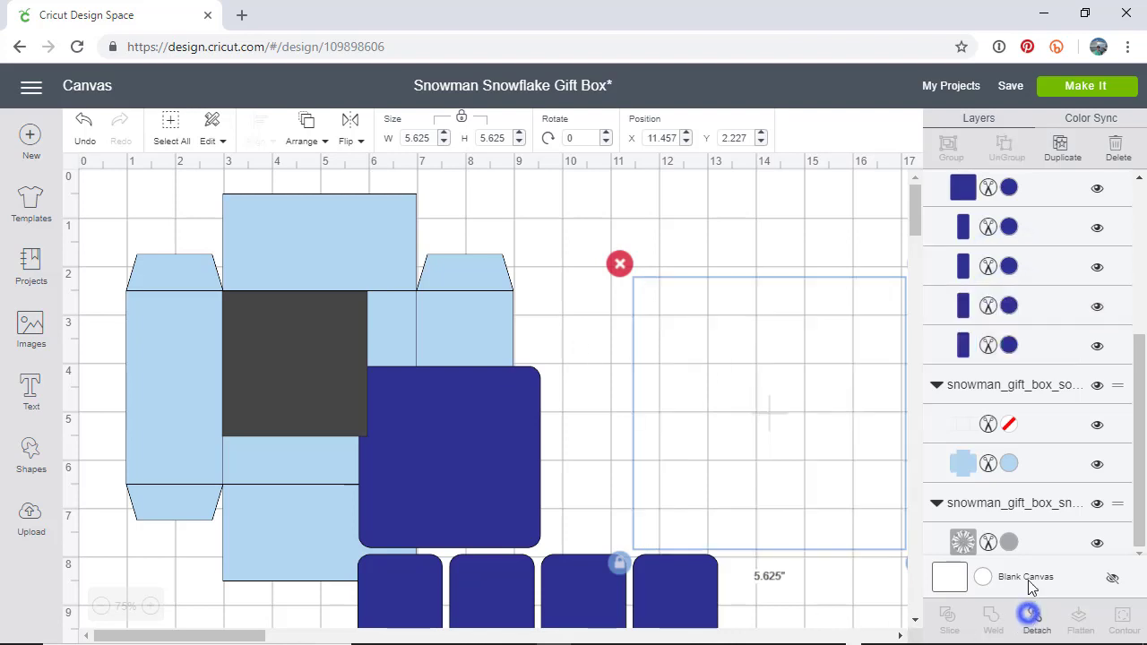
Set the base's line layer to Score and attach it to the base box
left_click(438, 319)
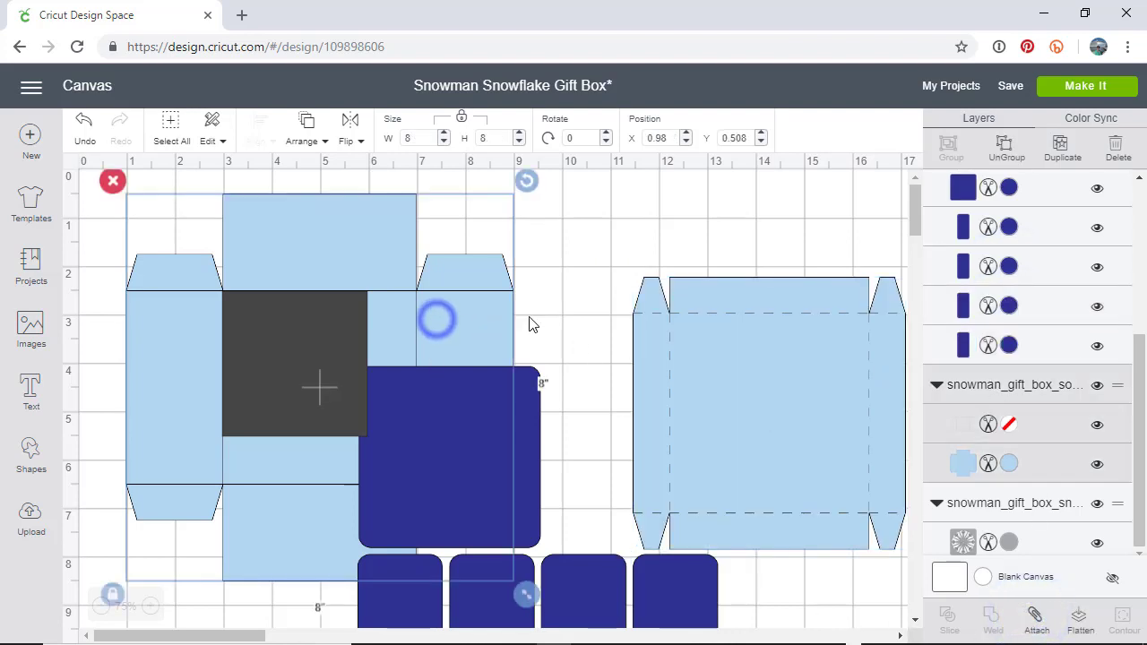
left_click(987, 425)
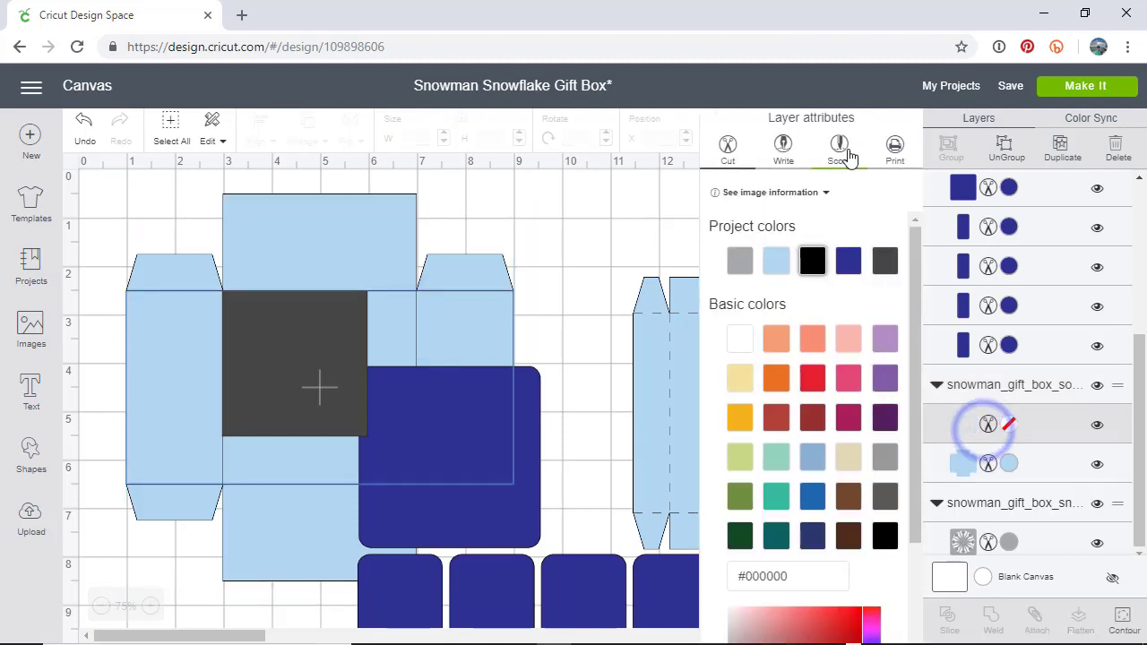
left_click(847, 152)
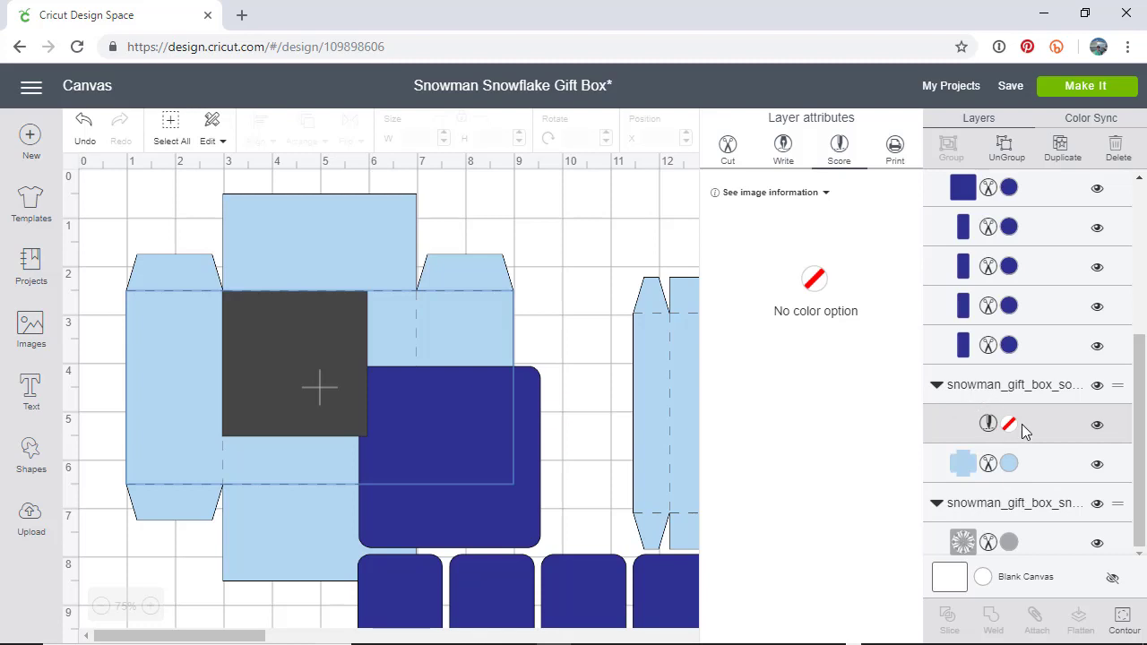
left_click(1019, 386)
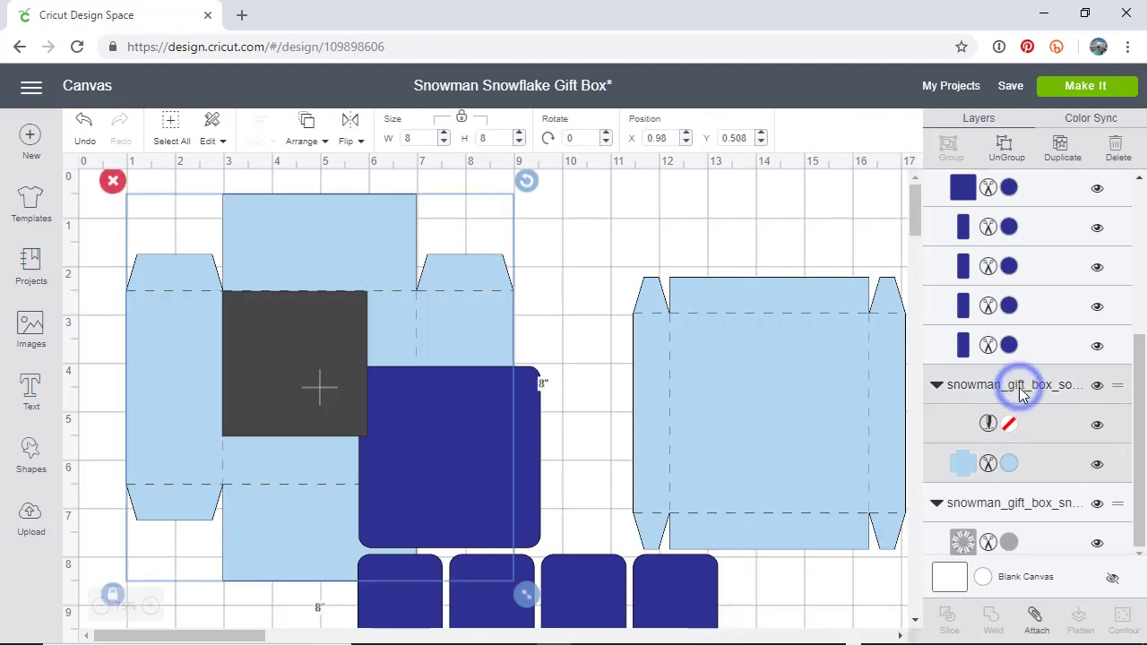
left_click(1037, 618)
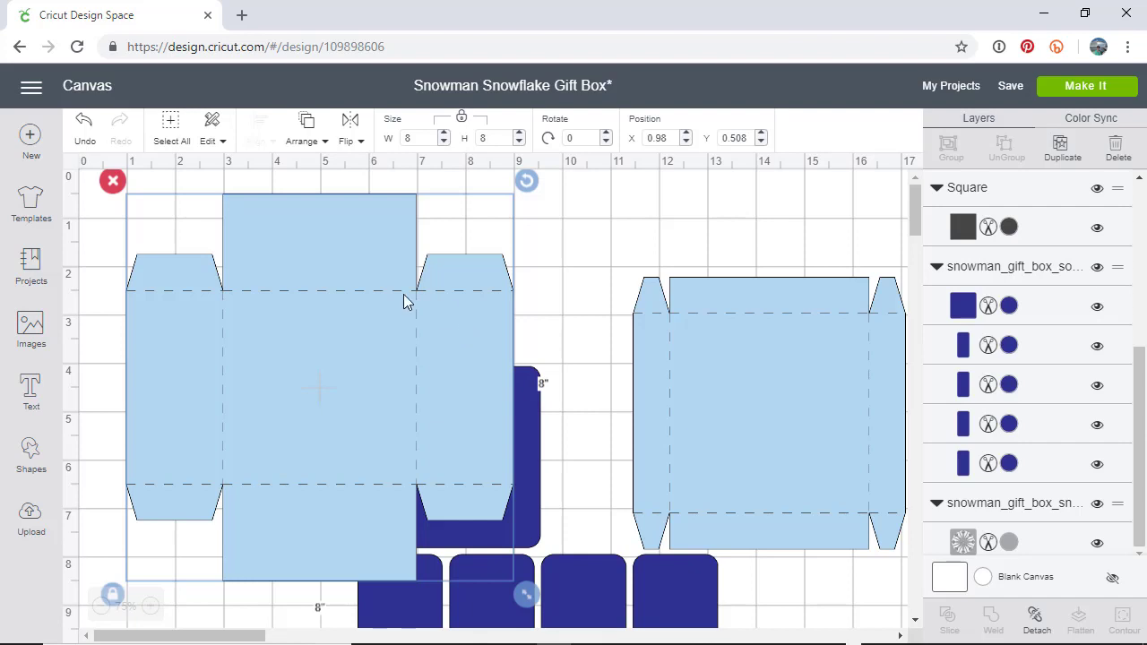
Send the large base box behind the other pieces with Move to Back
left_click(684, 359)
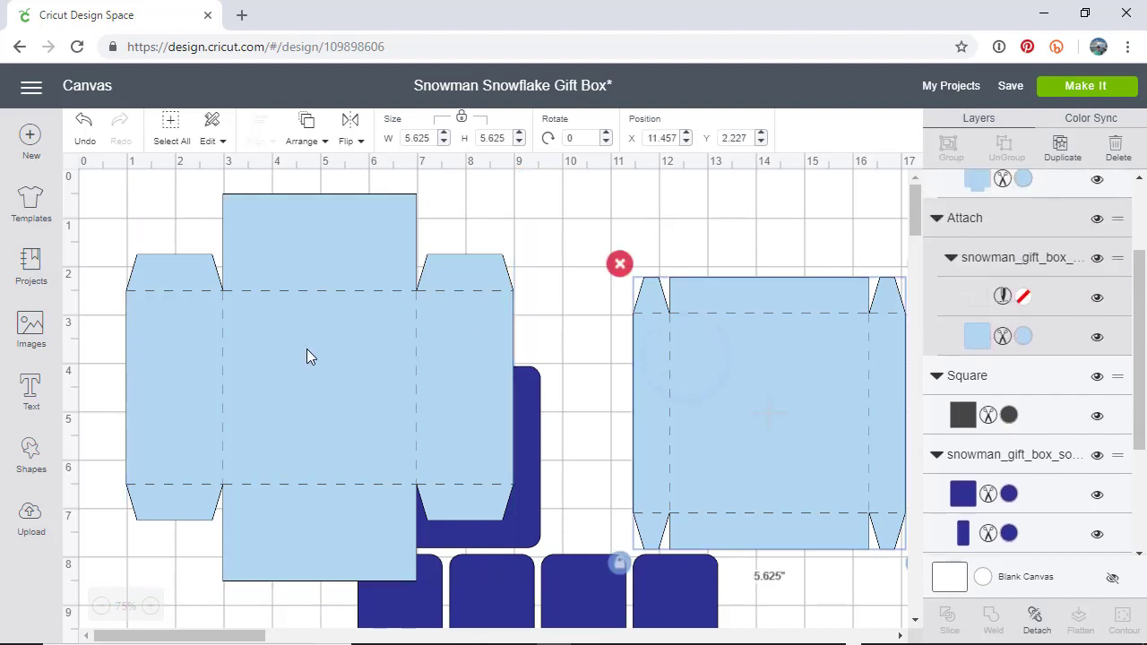
left_click_drag(315, 348, 304, 339)
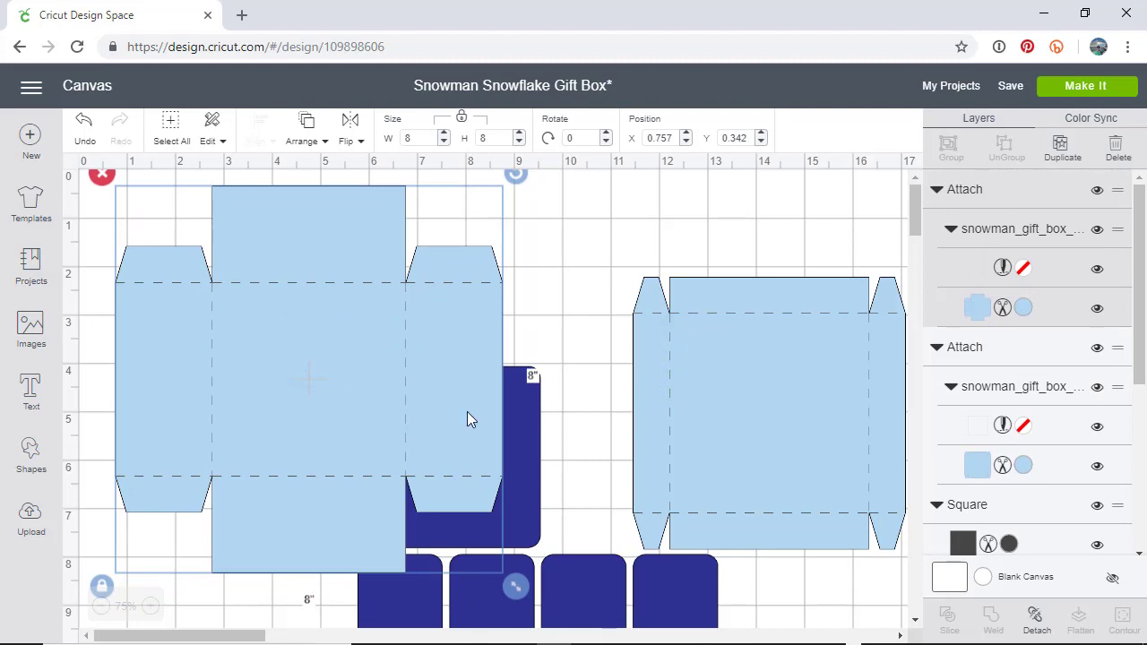
right_click(404, 373)
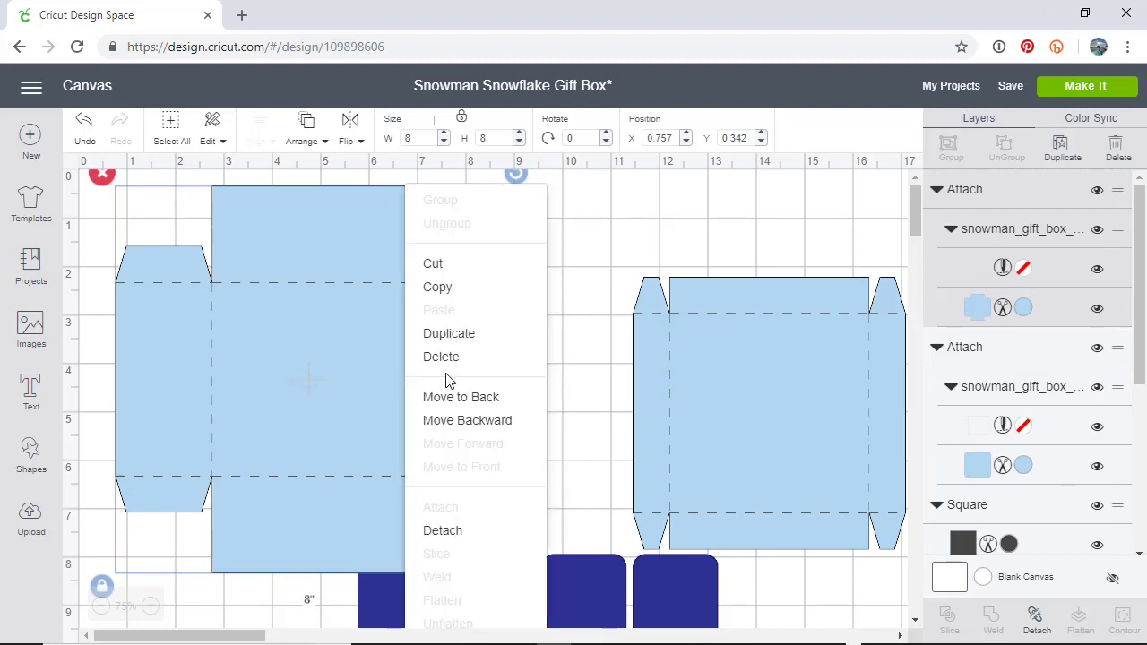
left_click(449, 401)
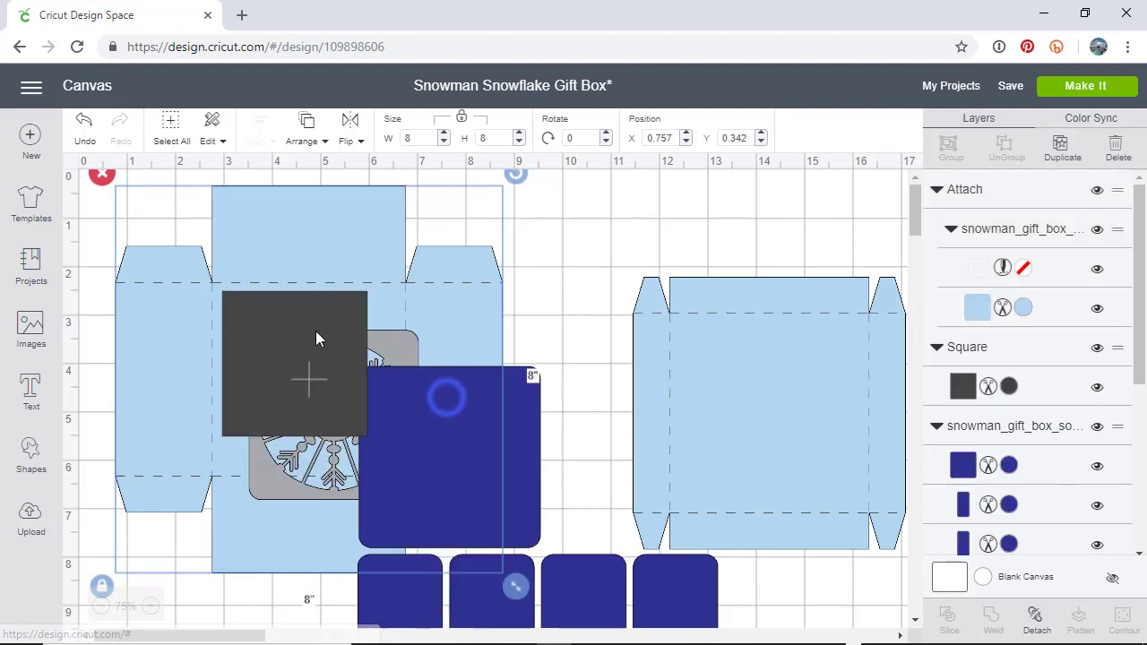
Move the snowflake panel up beside the lid and nudge the square to X 2.722, Y 2.333
left_click(277, 487)
left_click_drag(321, 492, 606, 379)
mouse_move(306, 379)
left_mouse_down()
mouse_move(297, 369)
mouse_move(285, 378)
left_mouse_up()
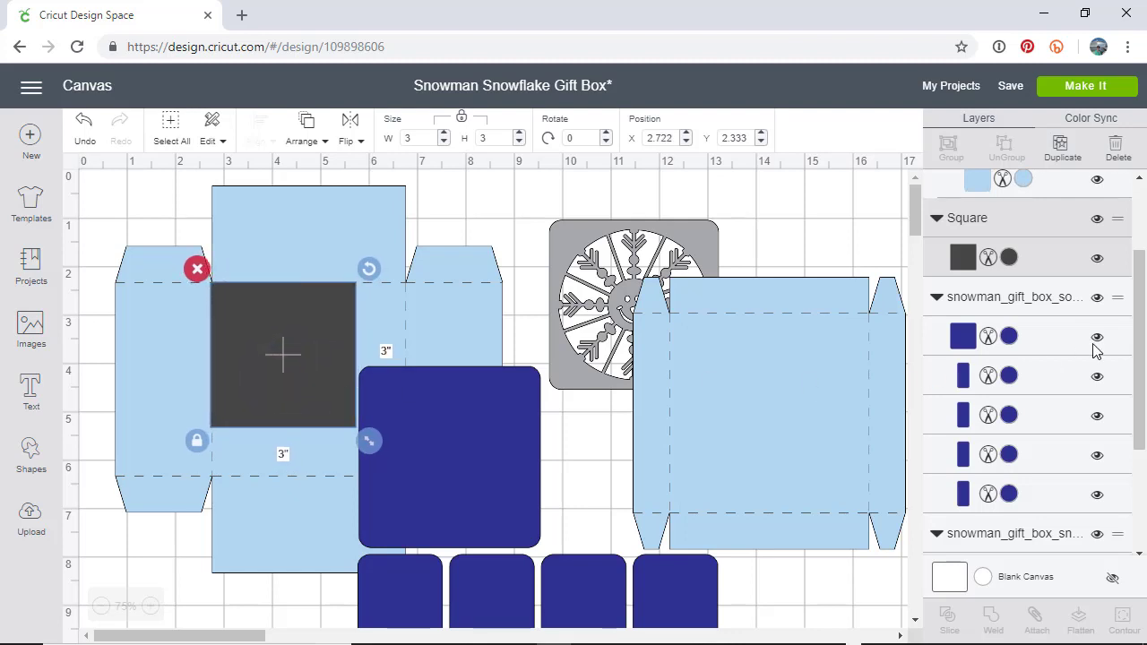
Collapse the Attach, Square, dark-blue, snowflake and lower Attach groups in Layers
scroll(1037, 299, "up", 3)
left_click(936, 189)
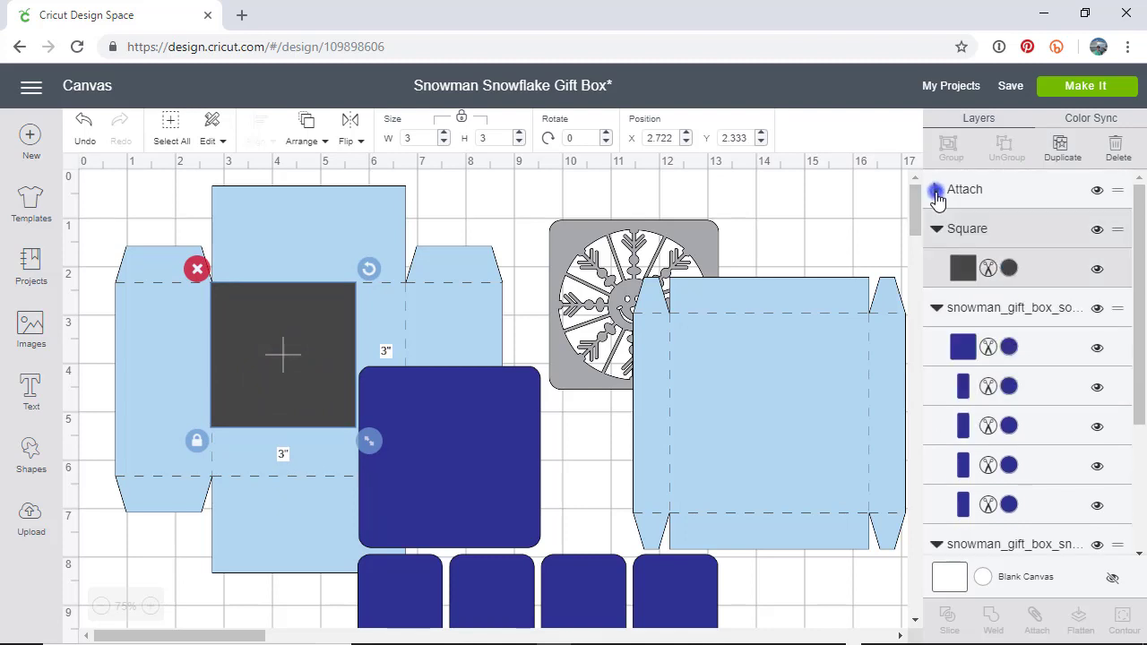
left_click(937, 231)
left_click(937, 268)
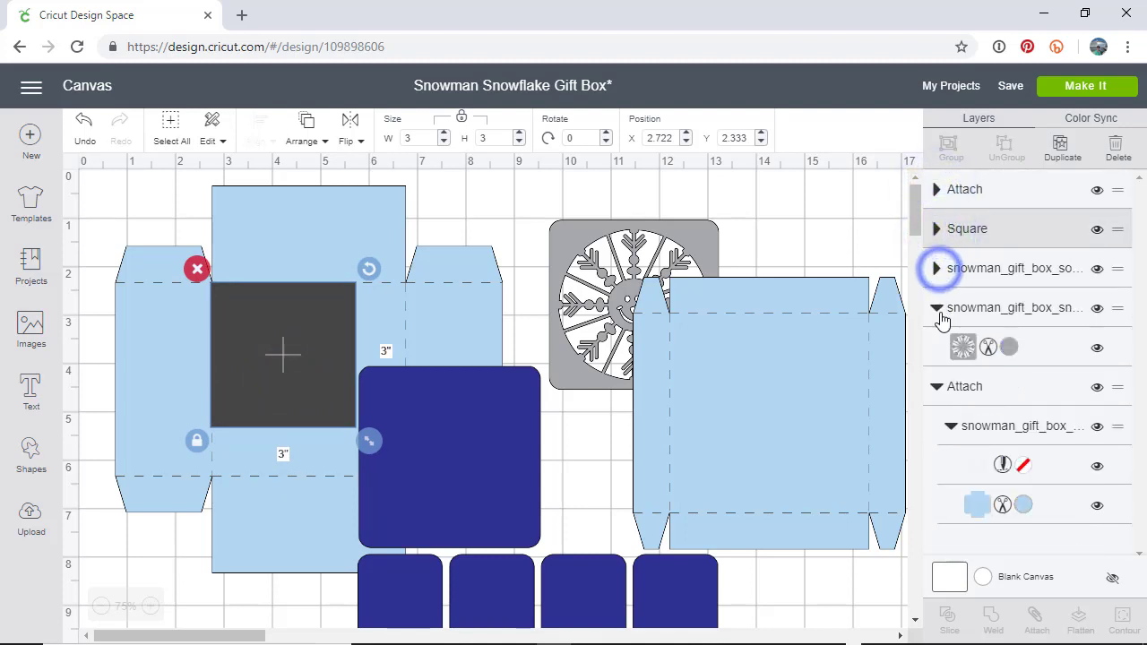
left_click(937, 307)
left_click(936, 347)
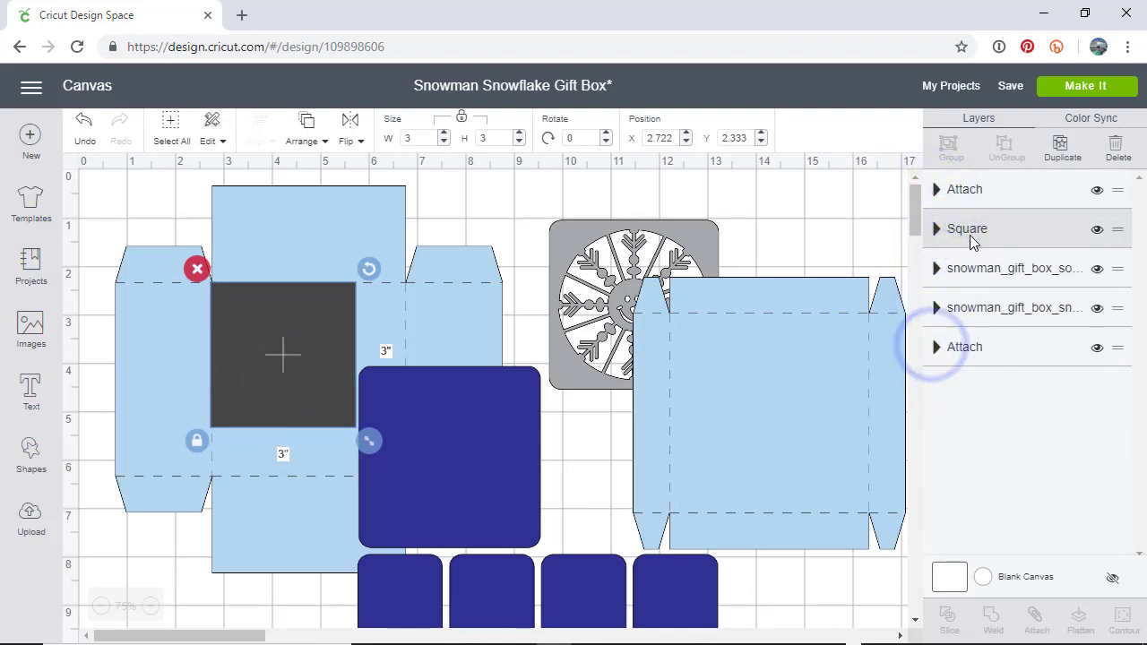
Select the lid, dark-blue, snowflake and base groups together and zoom out to 50%
left_click(964, 191)
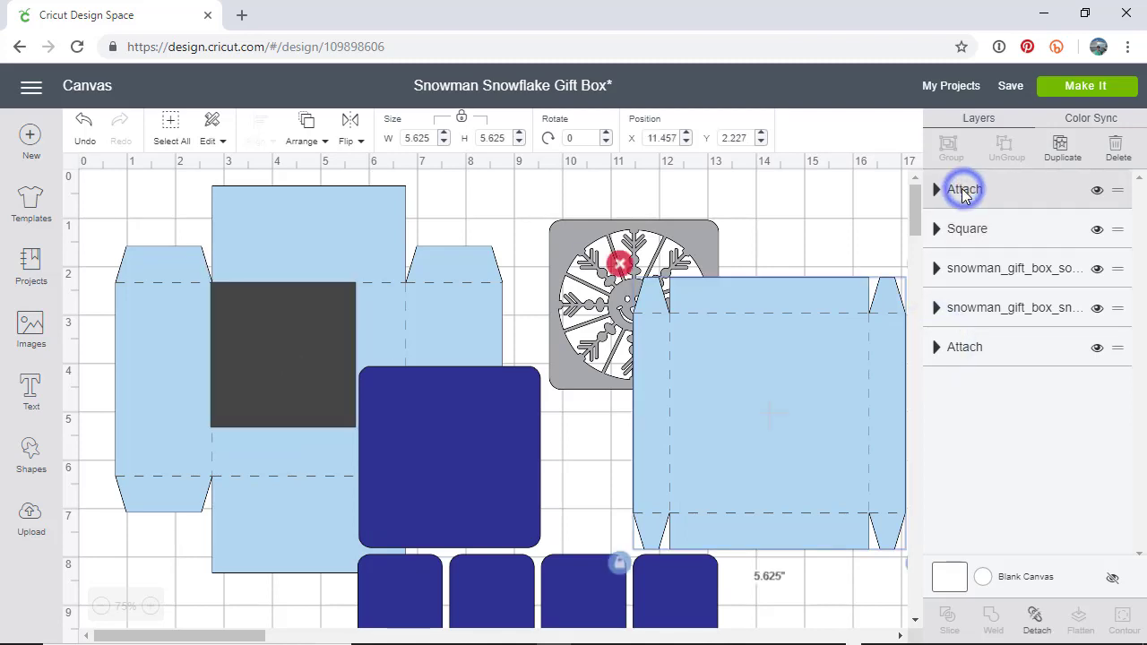
left_click(977, 271, "shift")
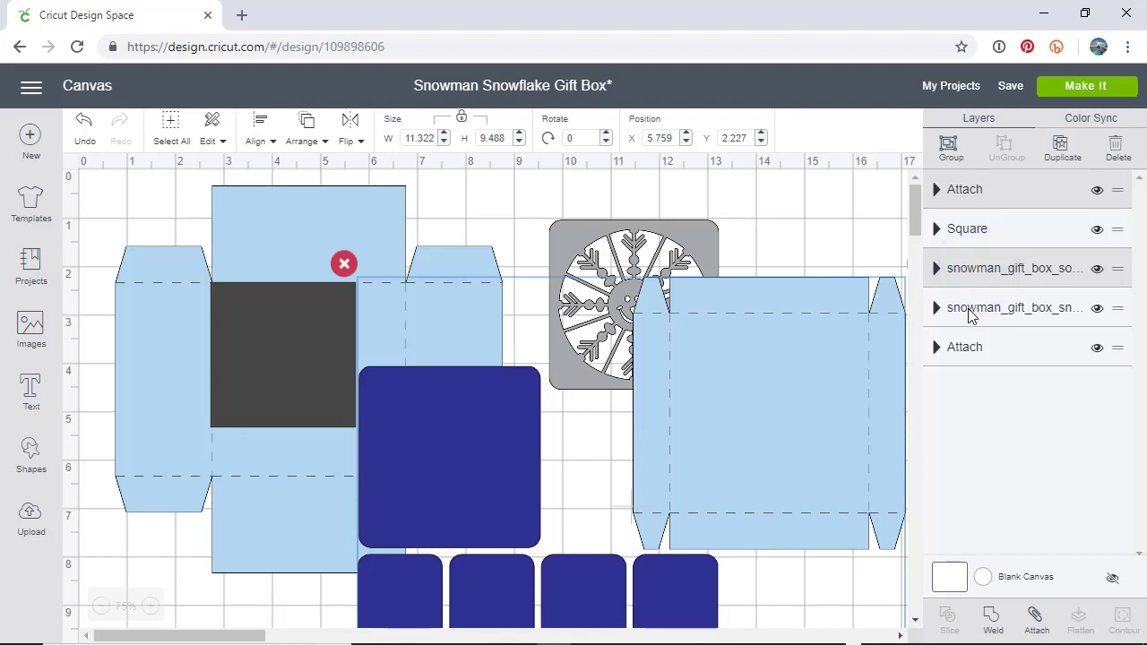
left_click(970, 310, "shift")
left_click(977, 353, "shift")
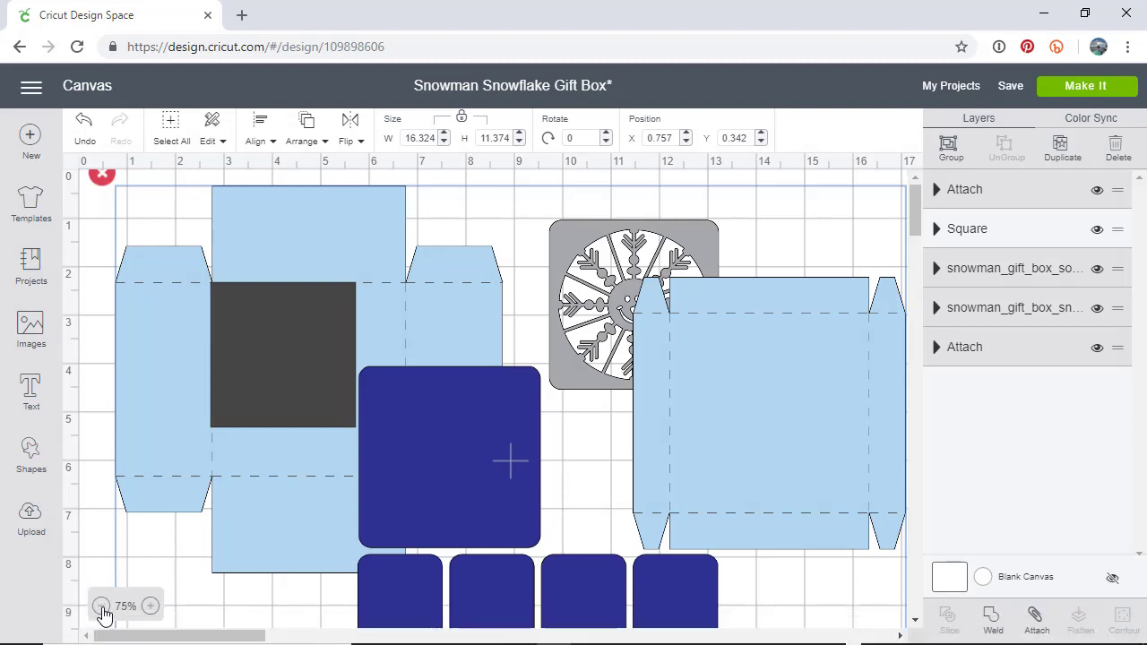
left_click(101, 607)
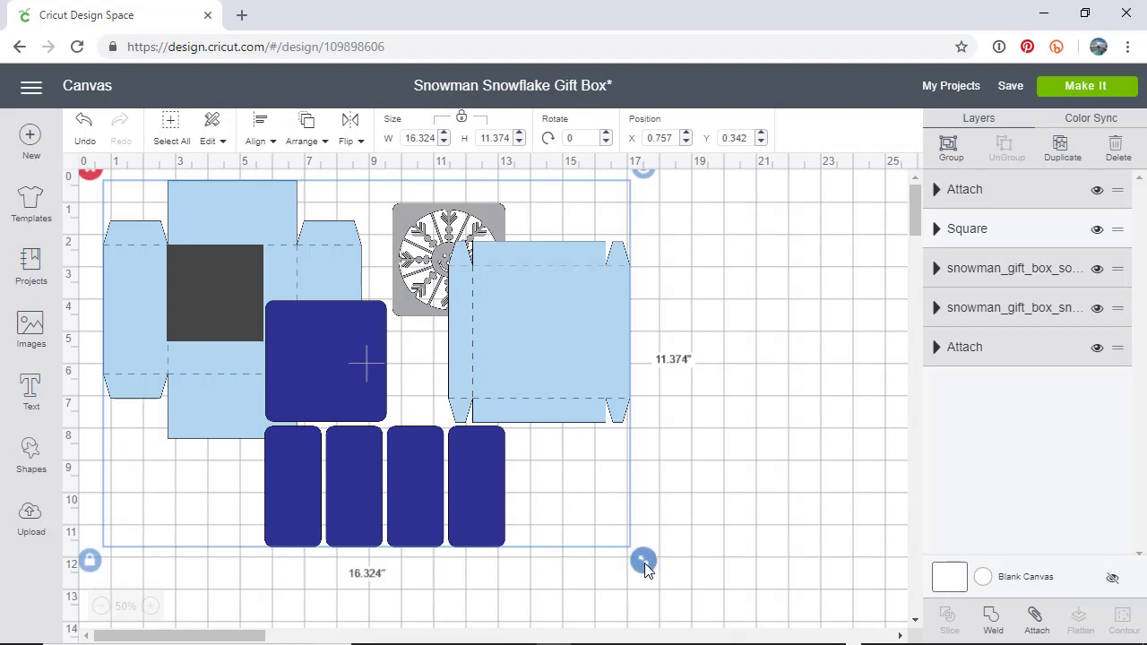
With proportions locked, scale all the selected pieces down and nudge them into place
left_click(90, 563)
left_click(89, 561)
left_click_drag(644, 560, 545, 492)
mouse_move(289, 246)
left_mouse_down()
mouse_move(318, 265)
mouse_move(303, 252)
left_mouse_up()
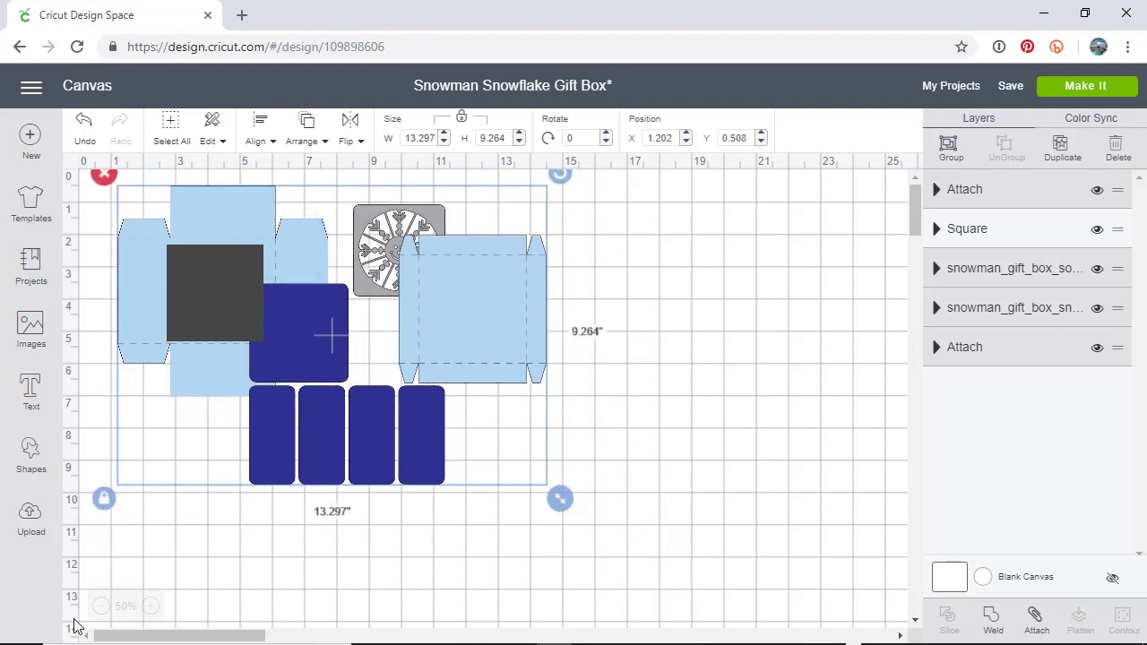
left_click(151, 606)
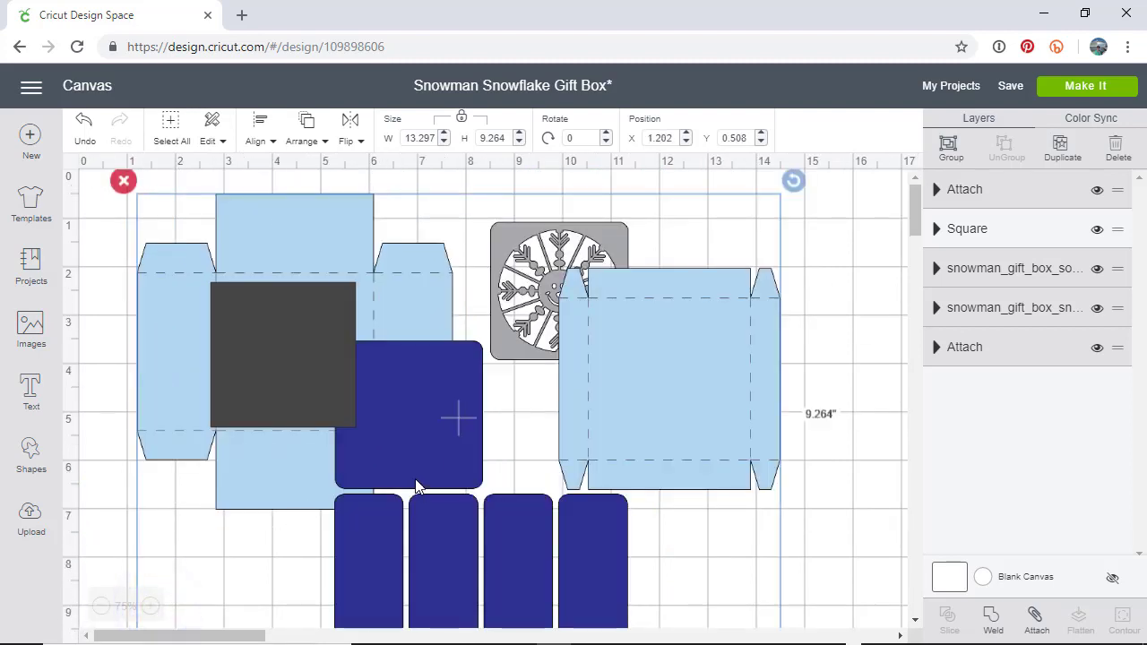
mouse_move(268, 455)
left_mouse_down()
mouse_move(261, 472)
mouse_move(264, 459)
left_mouse_up()
scroll(264, 459, "down", 4)
scroll(265, 459, "up", 2)
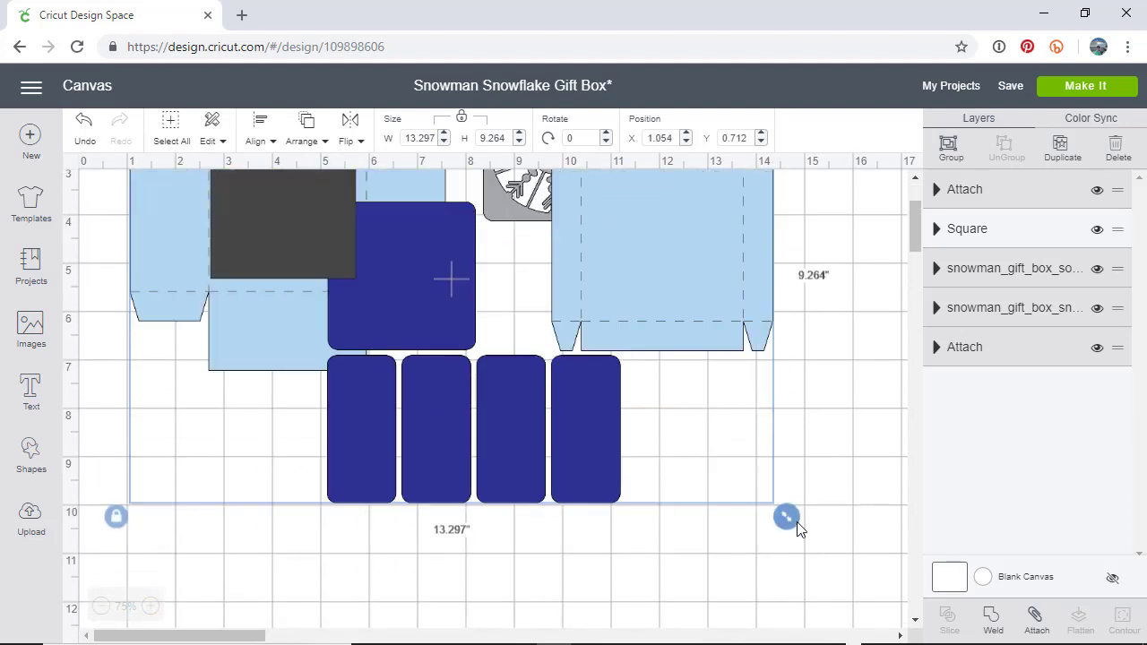
Align the guide square over the base, then shrink the other pieces to 12.445 × 8.671 inches
left_click_drag(786, 516, 753, 493)
scroll(423, 399, "up", 3)
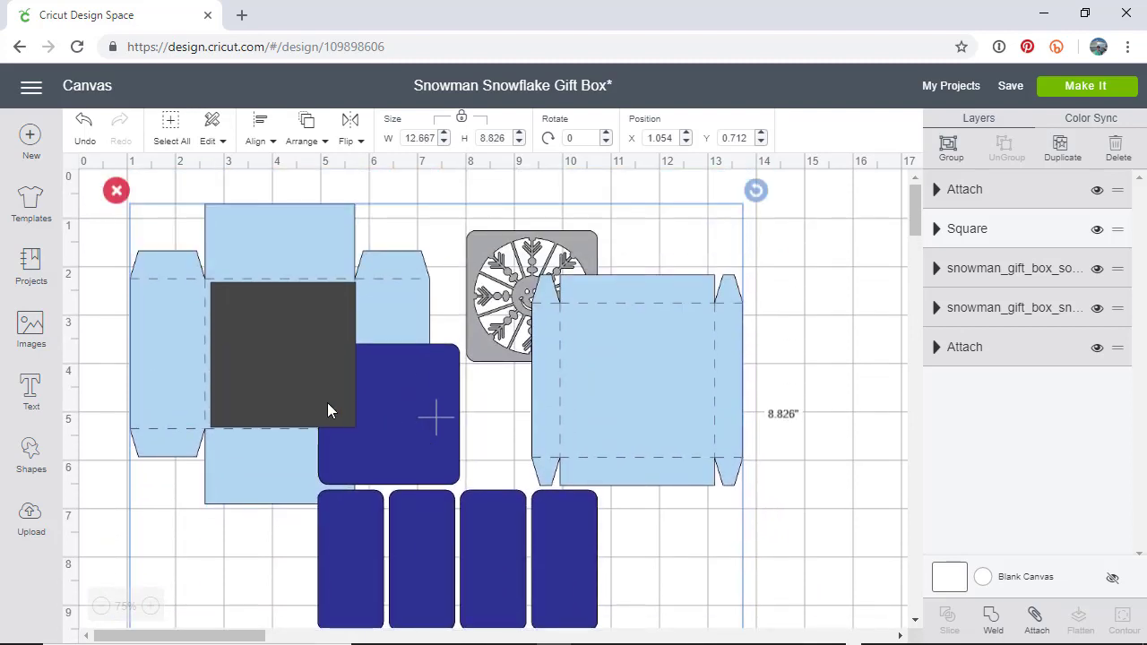
left_click_drag(291, 393, 283, 381)
scroll(640, 563, "down", 3)
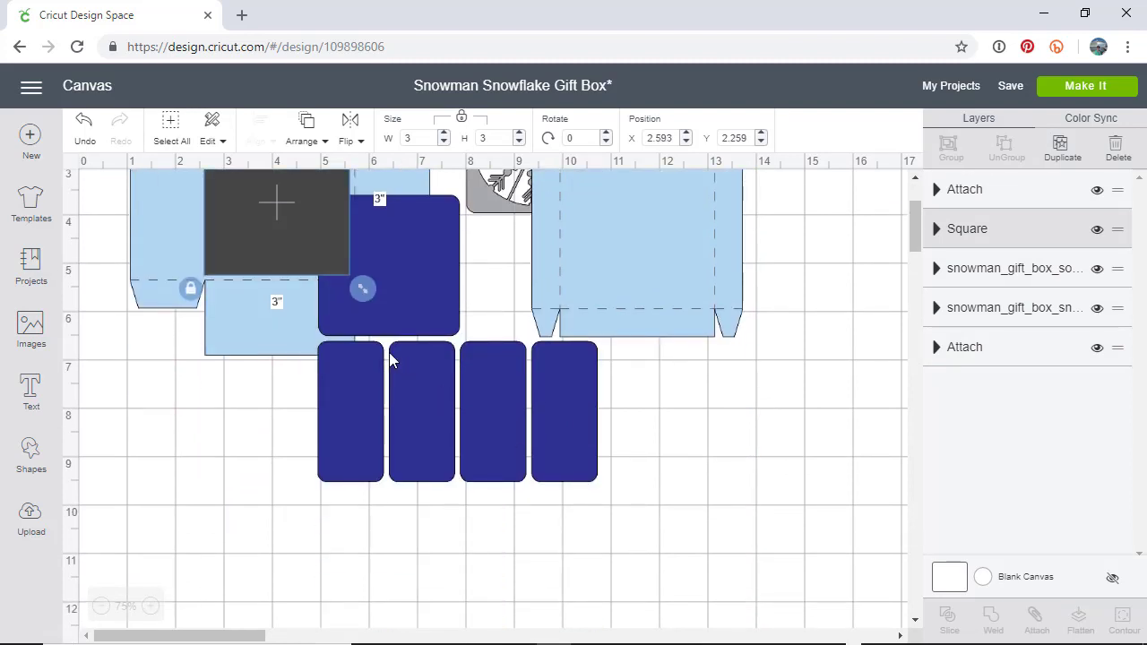
left_click(533, 403)
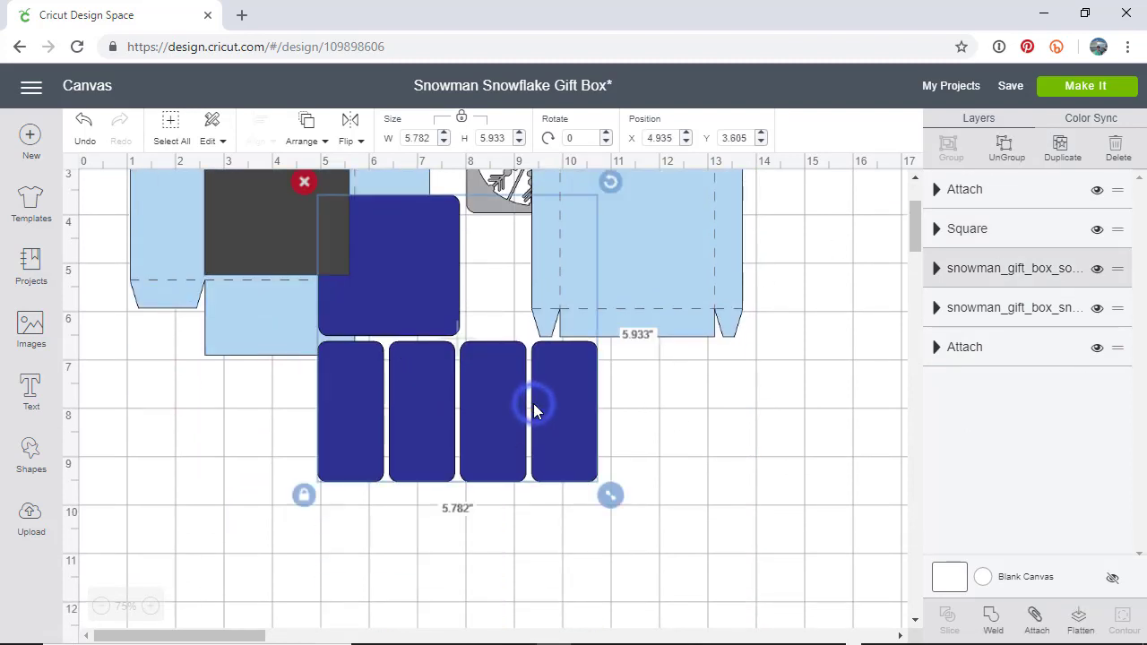
key("ctrl+a")
left_click(986, 232)
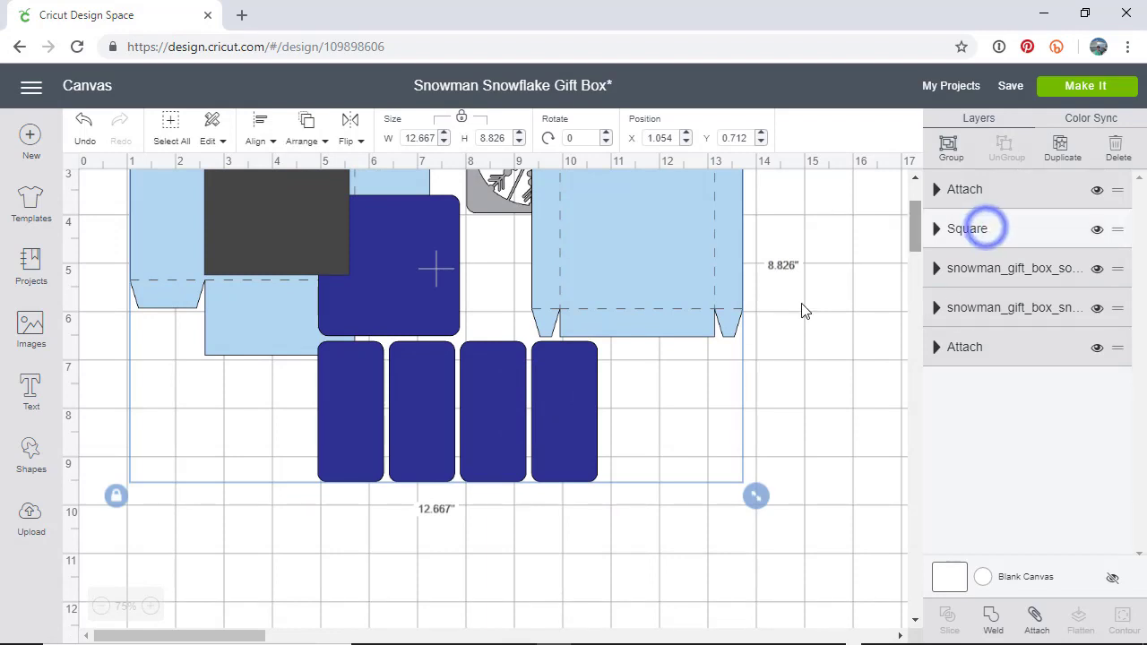
scroll(653, 430, "up", 2)
scroll(749, 536, "down", 2)
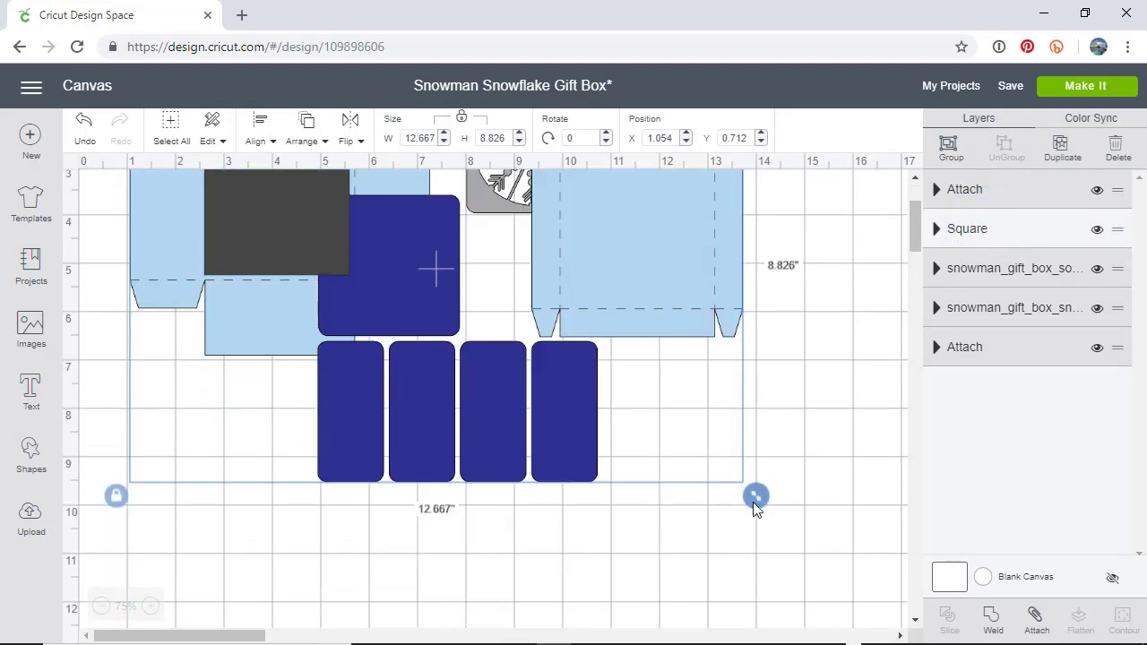
mouse_move(755, 496)
left_mouse_down()
mouse_move(761, 505)
mouse_move(742, 484)
left_mouse_up()
scroll(743, 484, "up", 3)
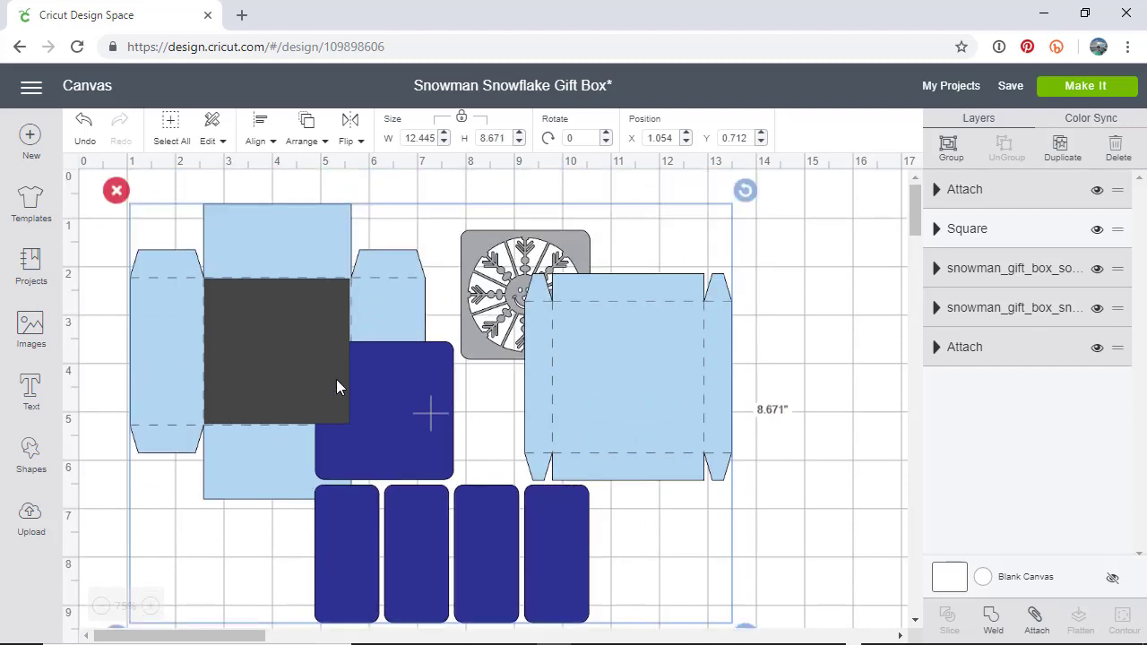
Drag the 3-inch guide square to the right edge of the canvas, at X 15.444, Y 1.204
left_click(308, 318)
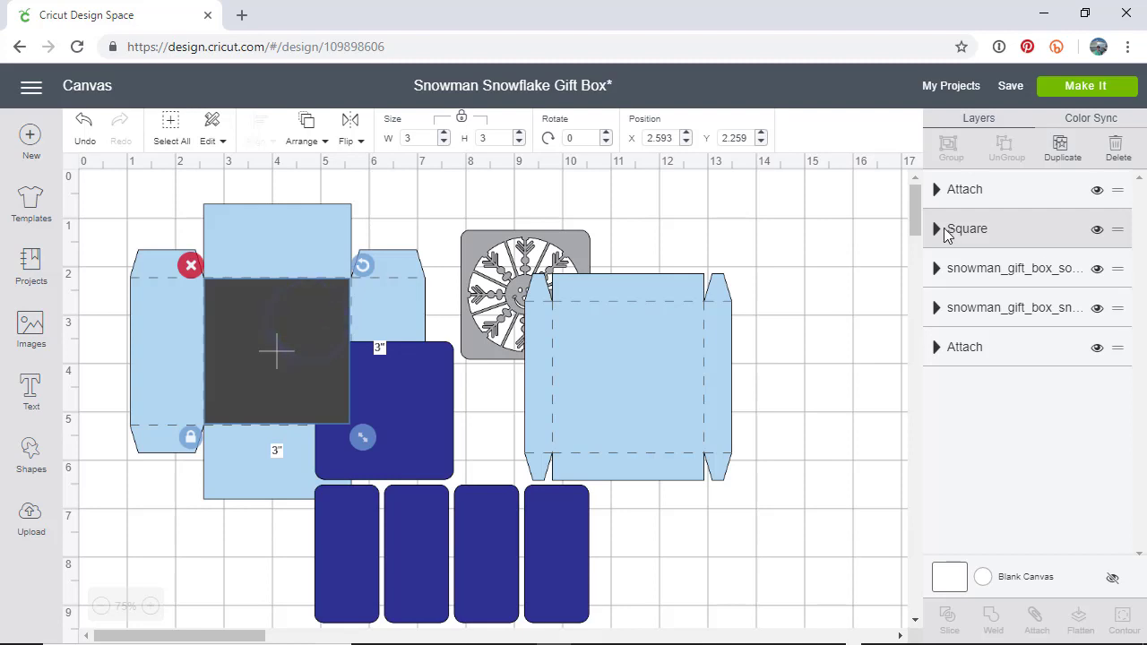
left_click_drag(285, 357, 906, 306)
scroll(618, 359, "down", 3)
scroll(618, 358, "up", 3)
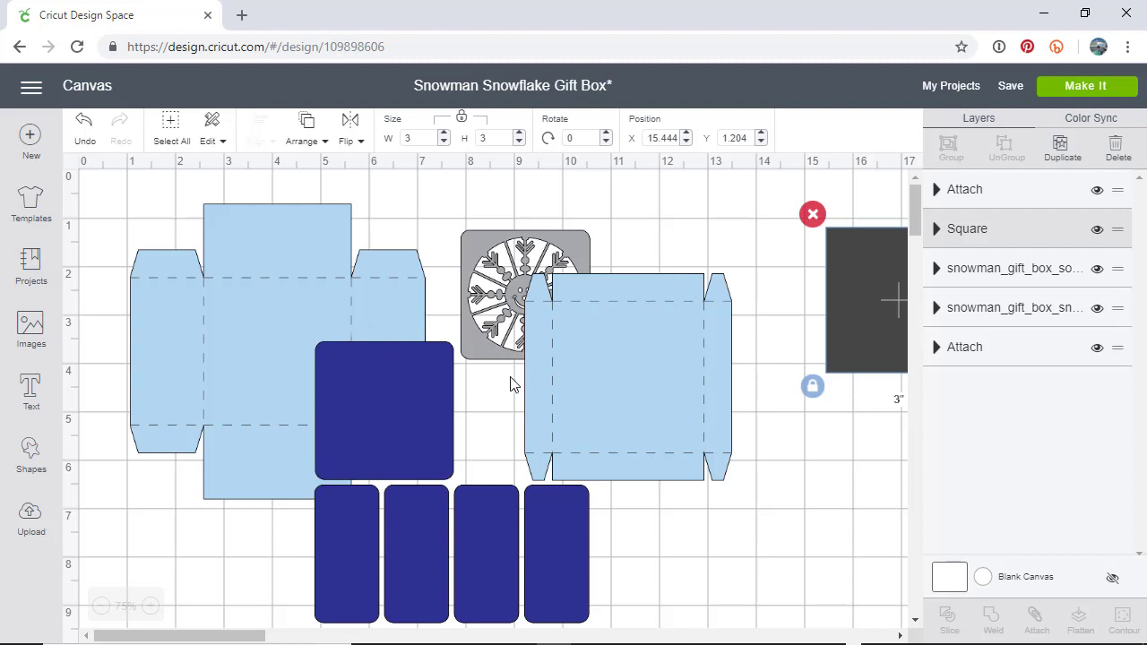
scroll(510, 376, "down", 2)
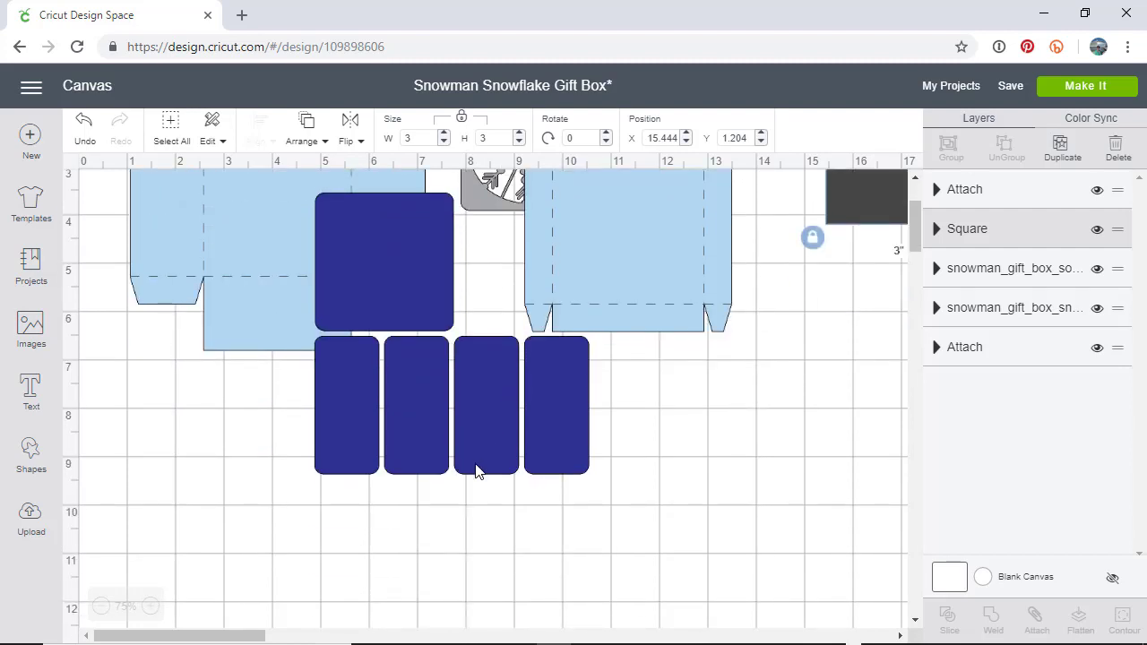